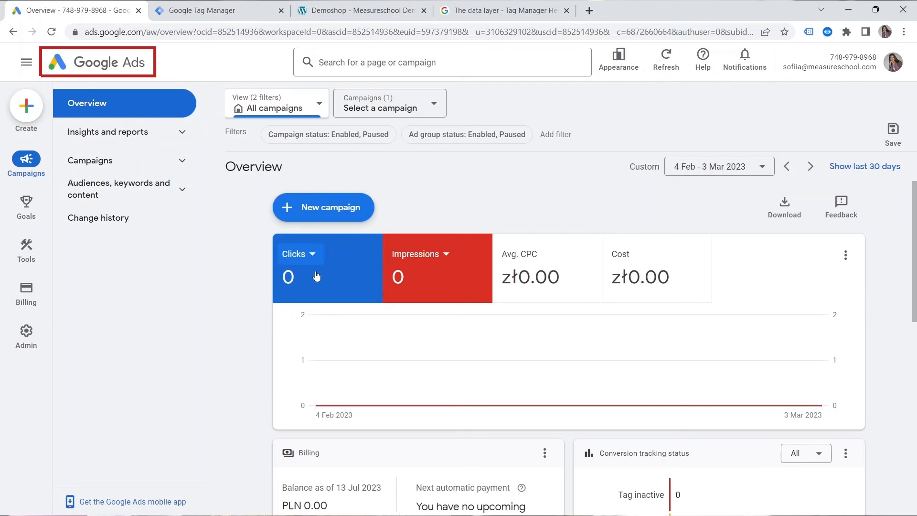
Look over the Tag Manager workspace and the Demoshop site, and check the site's installed tags with Tag Assistant
click(215, 12)
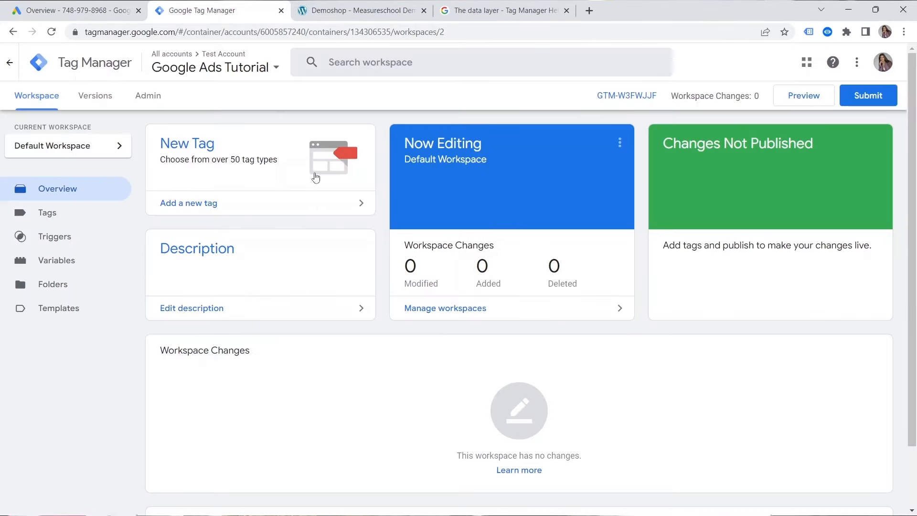
key(ctrl+Tab)
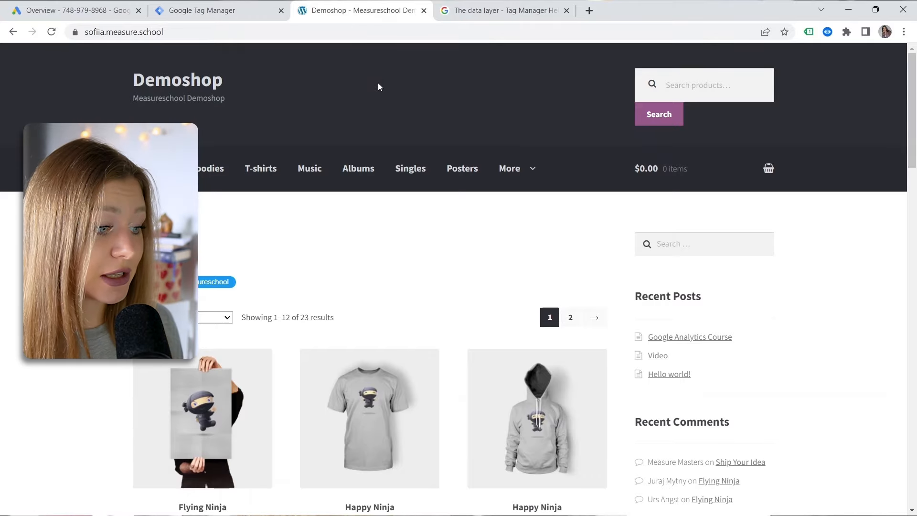
click(809, 32)
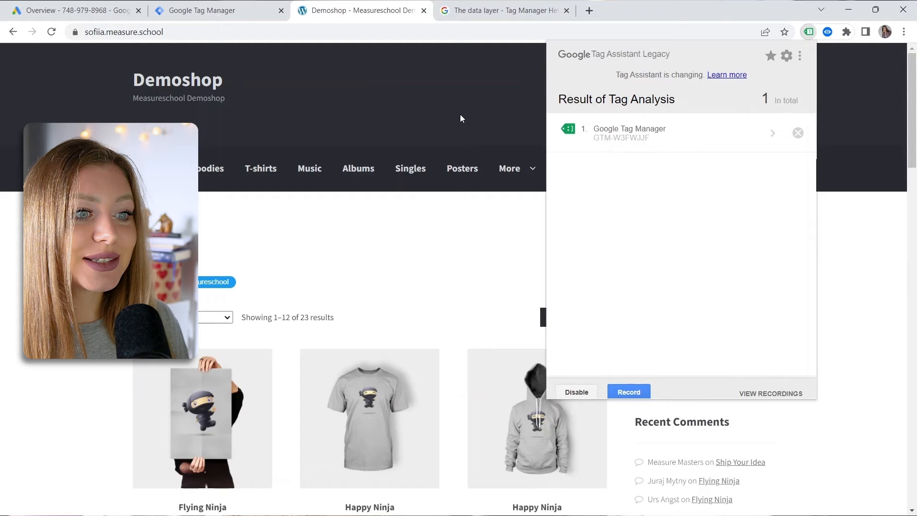
click(356, 124)
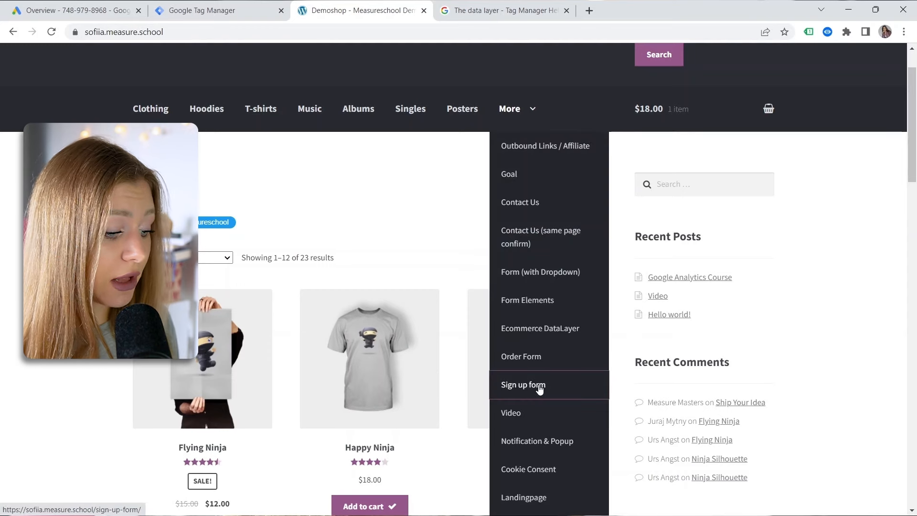
Open the shop's Sign up form page and fill the first and last name with Lorem Fill placeholder data
click(540, 389)
scroll(384, 240, down, 3)
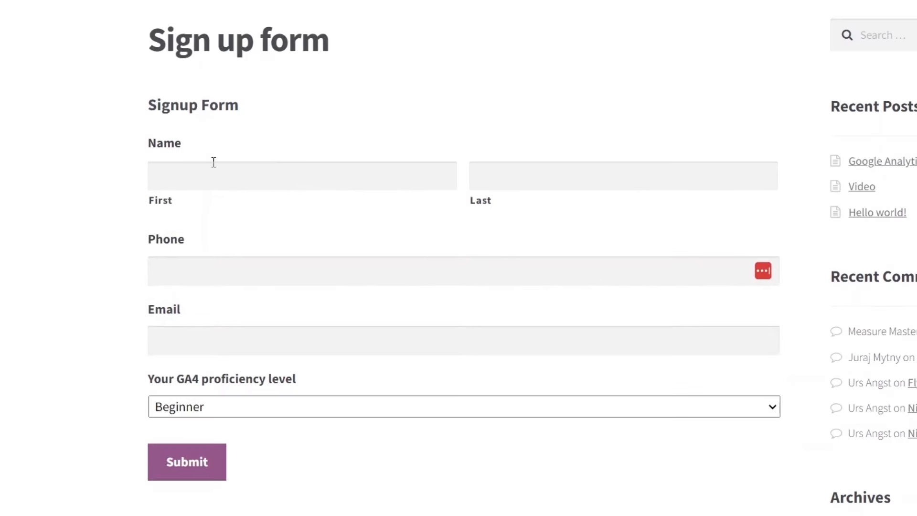
right_click(186, 173)
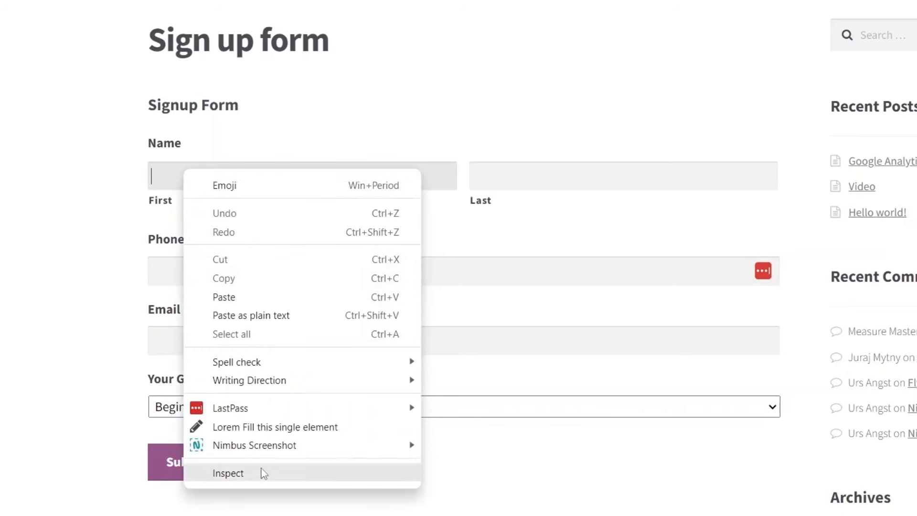
click(268, 427)
right_click(511, 178)
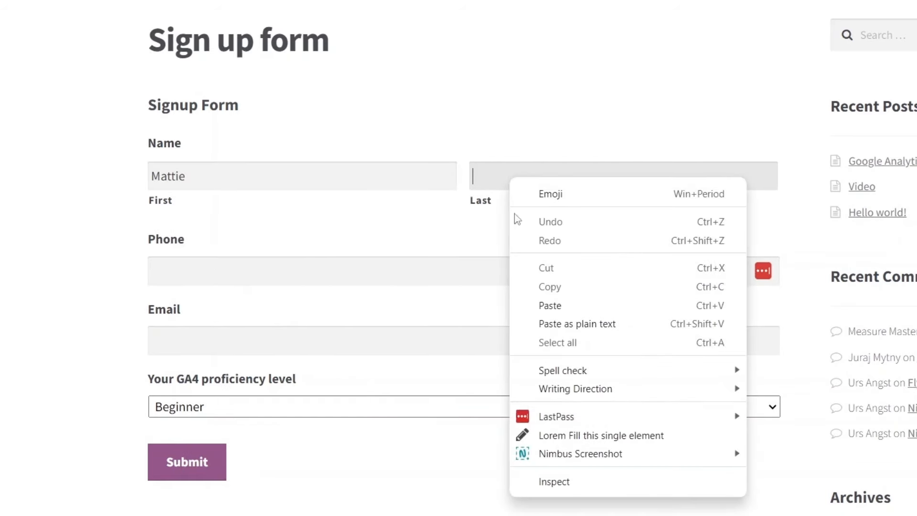
click(564, 435)
Fill the phone and email fields with Lorem Fill placeholder data and submit the sign-up form
right_click(240, 277)
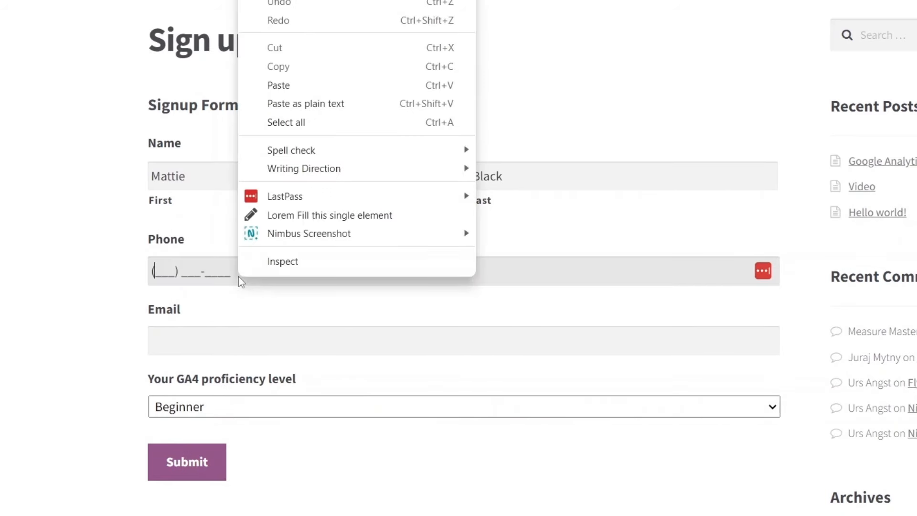
click(302, 213)
right_click(286, 339)
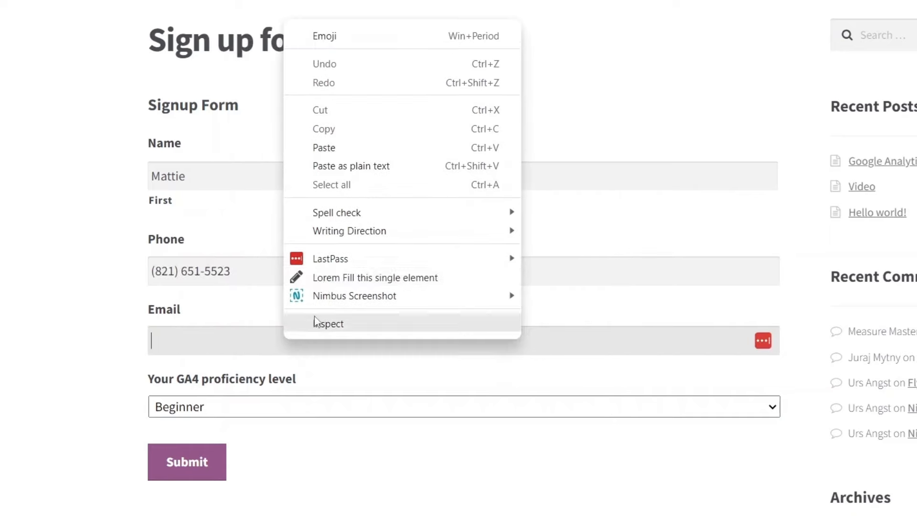
click(326, 280)
click(206, 466)
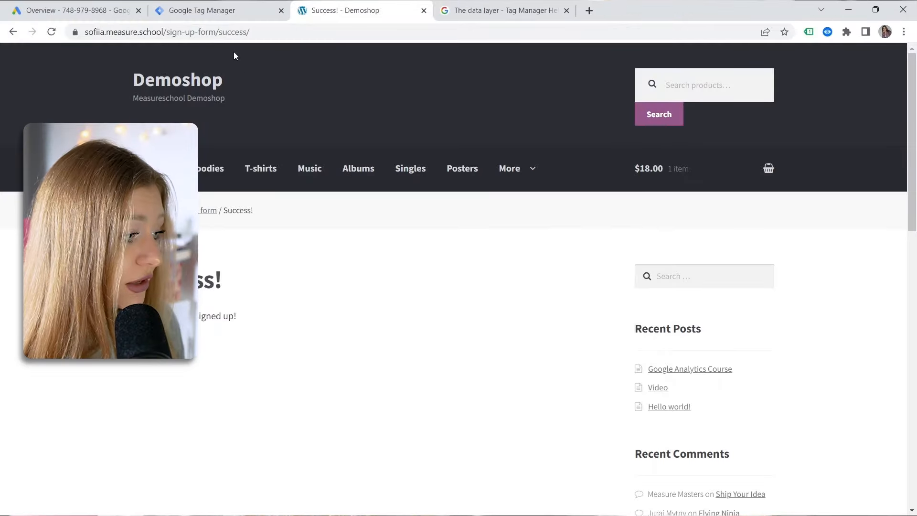
Examine the URL of the sign-up confirmation page and return to the Google Ads overview
click(309, 32)
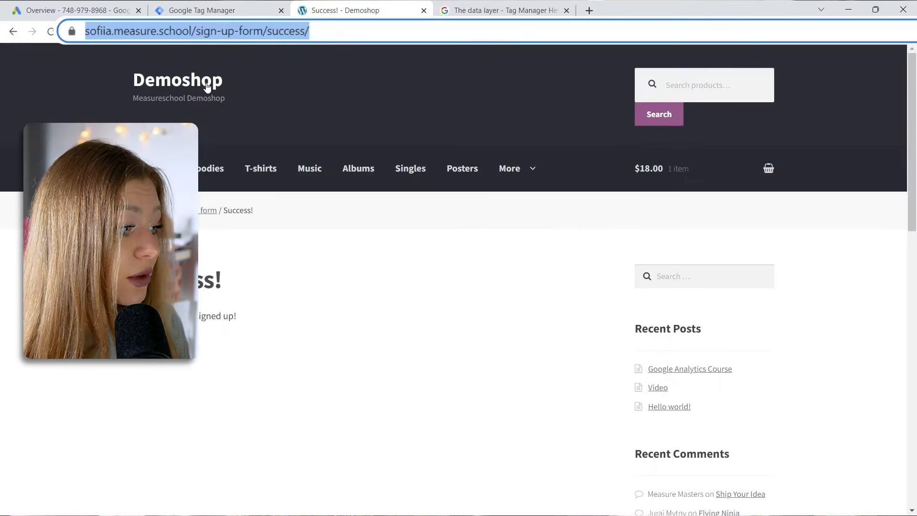
click(292, 133)
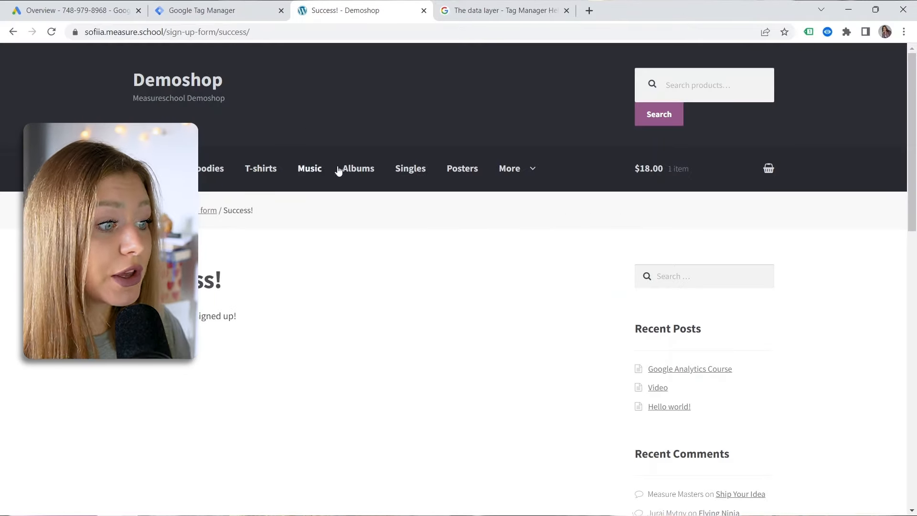
click(89, 9)
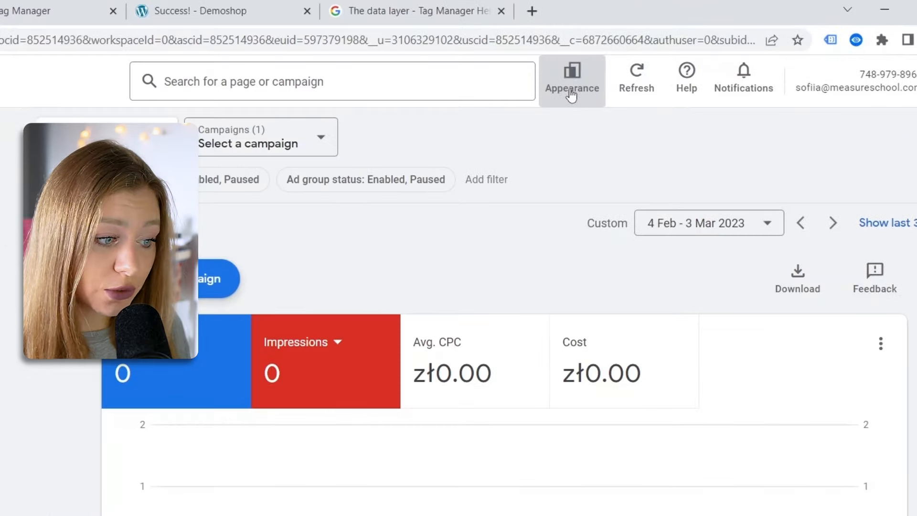
click(571, 94)
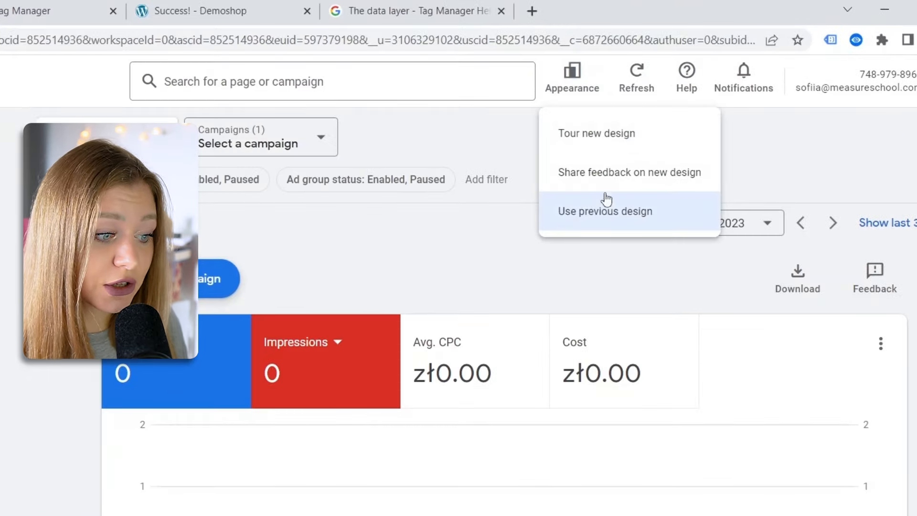
click(597, 220)
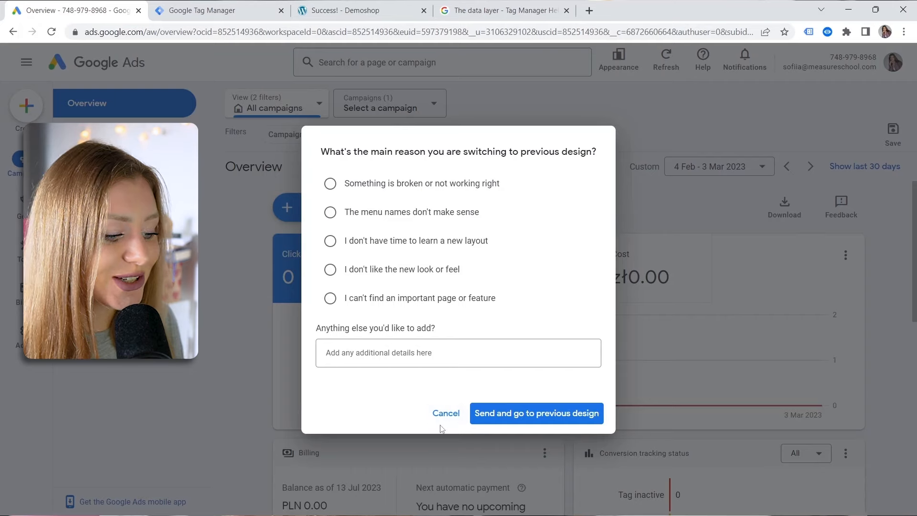
click(446, 413)
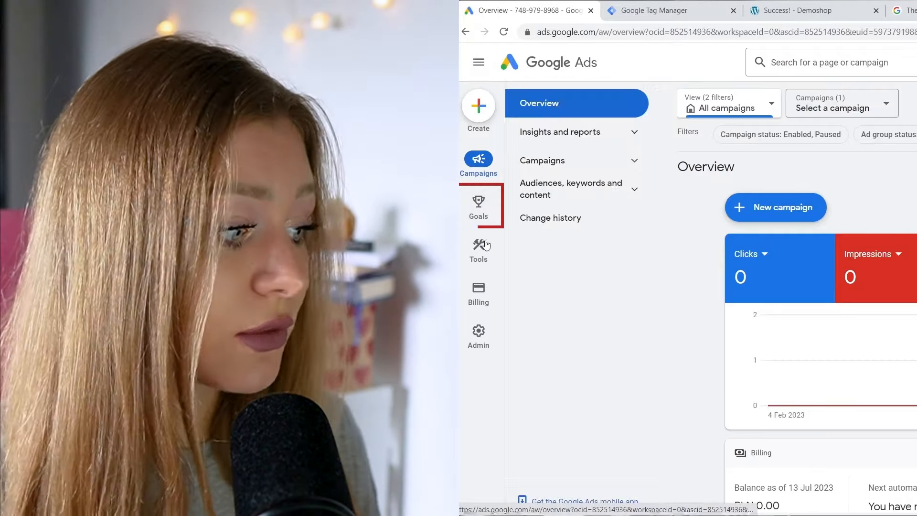
Create a new conversion action from the Goals area and choose the website conversion type
mouse_move(486, 244)
click(479, 201)
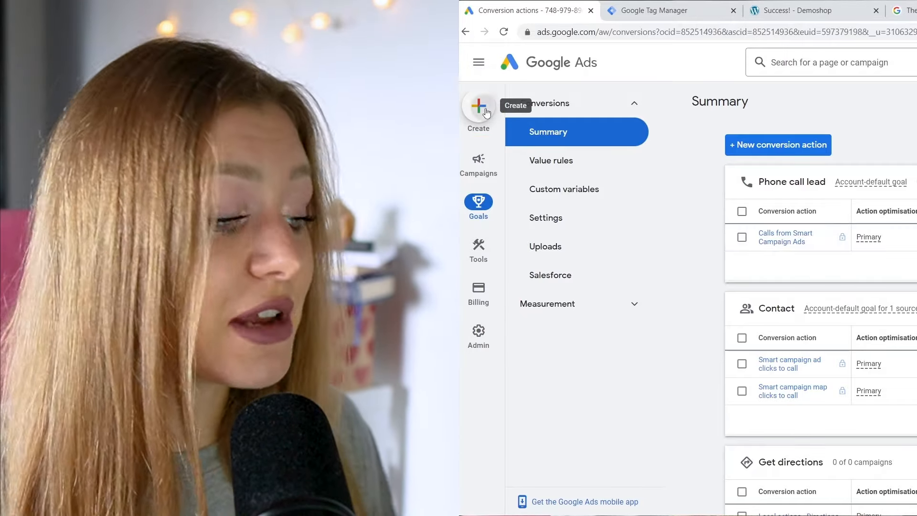
click(486, 112)
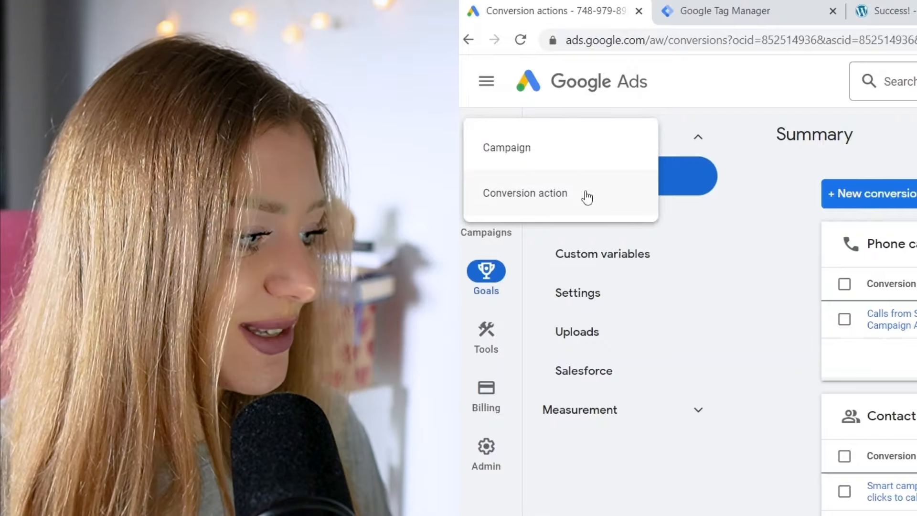
click(586, 195)
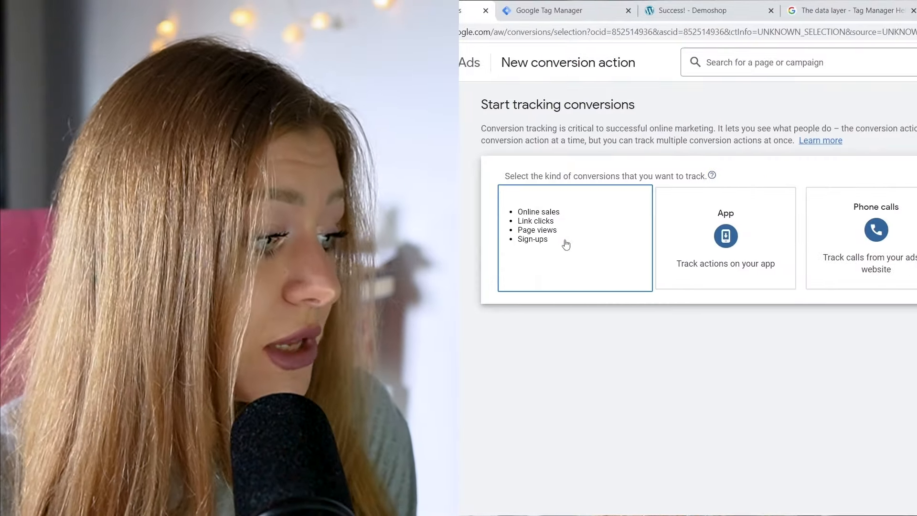
click(566, 244)
Enter the Demoshop's base URL, copied from its success page, as the website domain and scan it
click(684, 244)
click(693, 11)
drag(608, 32, 501, 32)
key(ctrl+c)
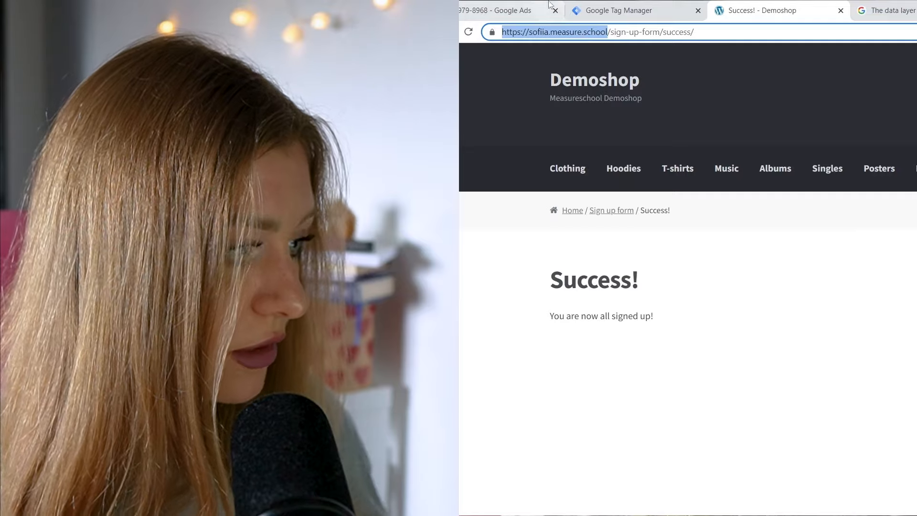
click(466, 10)
key(ctrl+v)
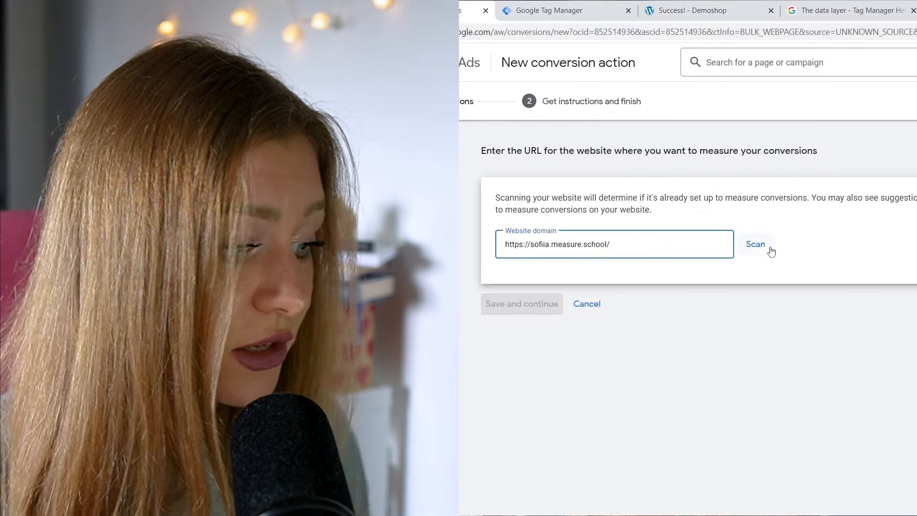
click(834, 248)
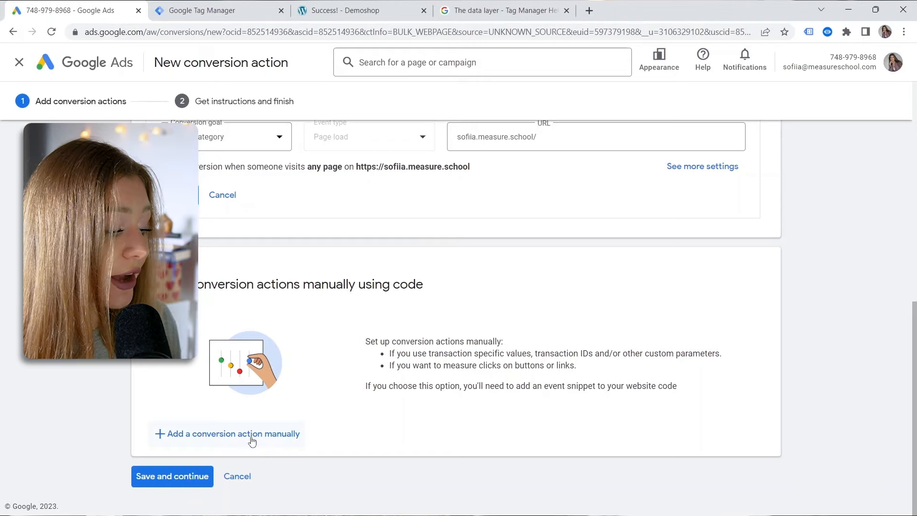
Add a conversion action manually with the Sign-up goal category and name it "Sign Up Form"
click(252, 439)
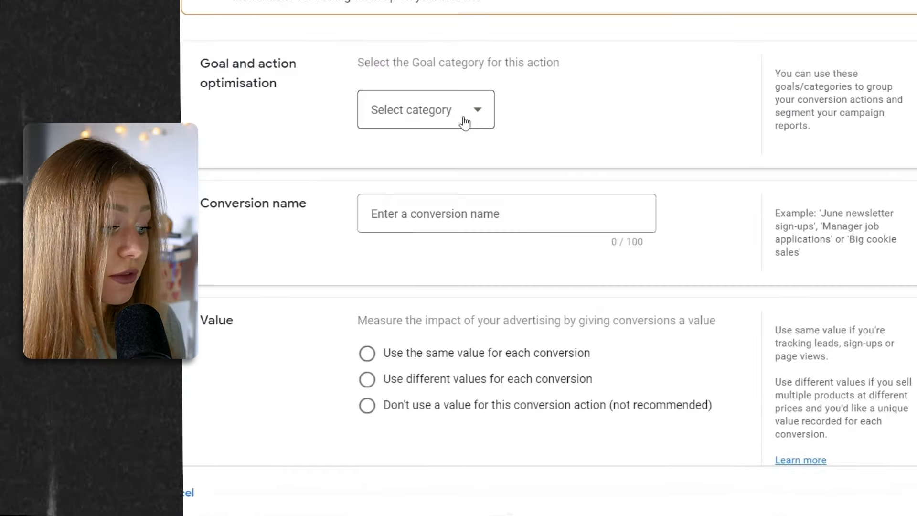
click(465, 223)
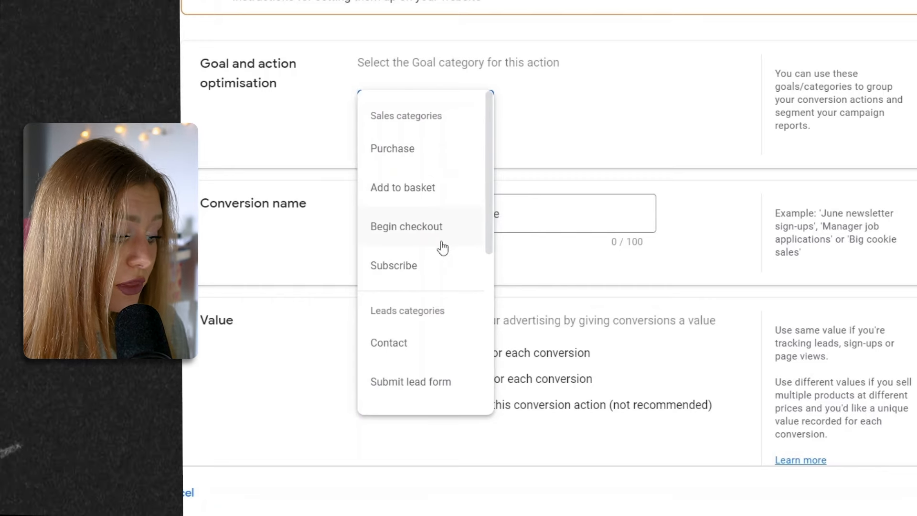
scroll(443, 247, down, 3)
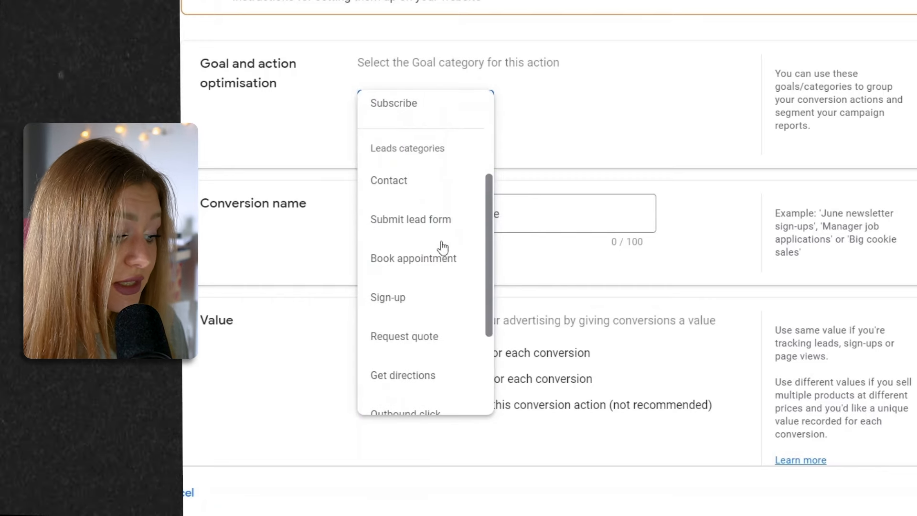
click(427, 305)
click(428, 273)
text(Sign Up Form)
Set the conversion action to use no value and to count One conversion per interaction
scroll(428, 286, down, 5)
click(409, 229)
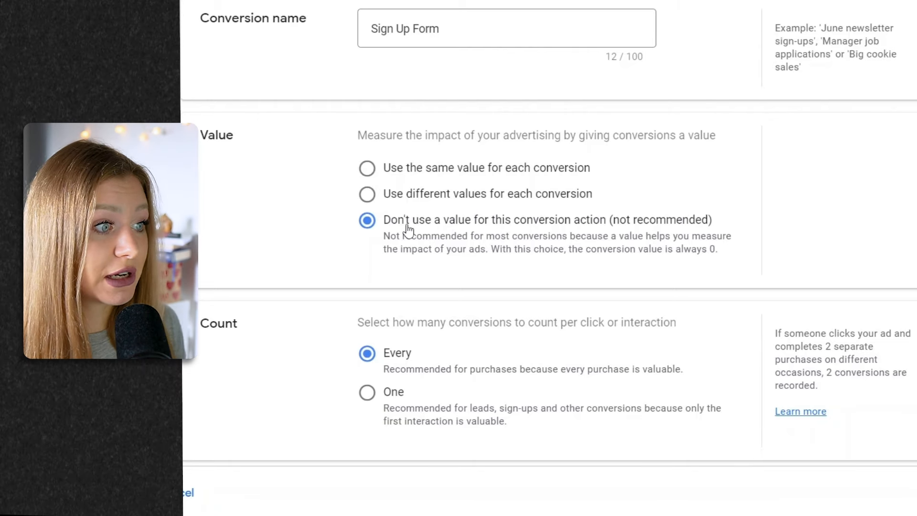
scroll(406, 206, down, 2)
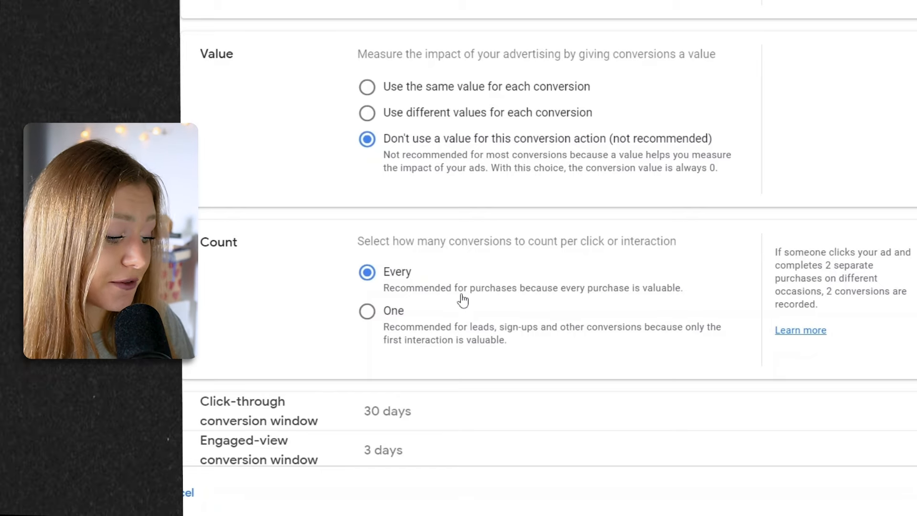
click(367, 312)
Expand the click-through conversion window, review its duration options and keep 30 days
click(387, 412)
scroll(526, 334, down, 2)
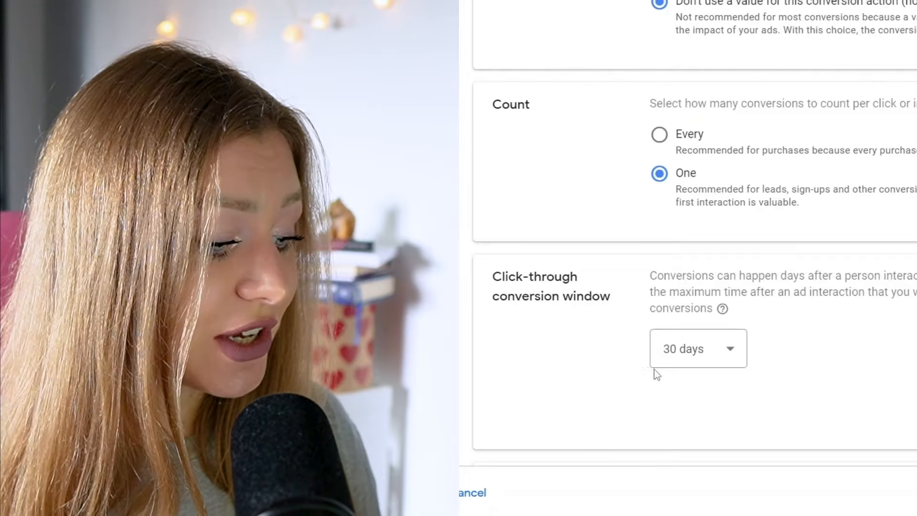
click(684, 366)
click(831, 372)
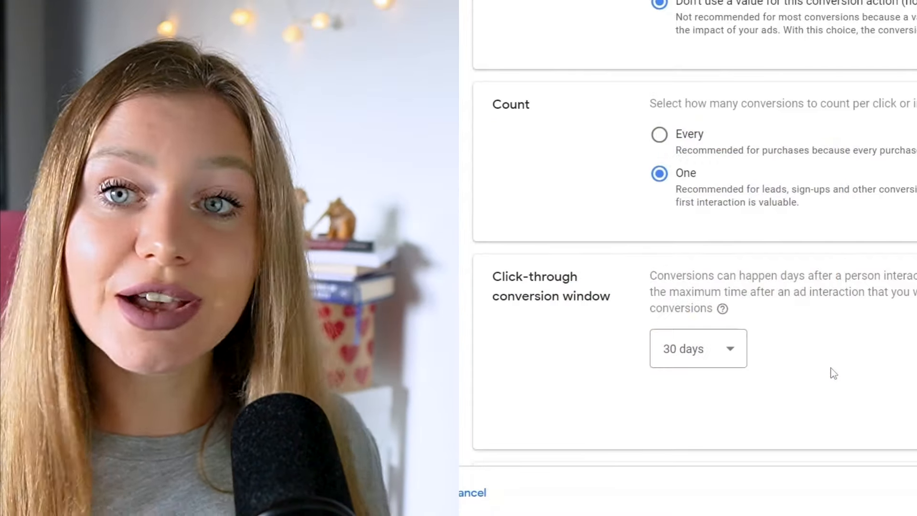
Expand the engaged-view and view-through conversion windows, review the view-through durations, and keep 3 days and 1 day
scroll(777, 294, down, 3)
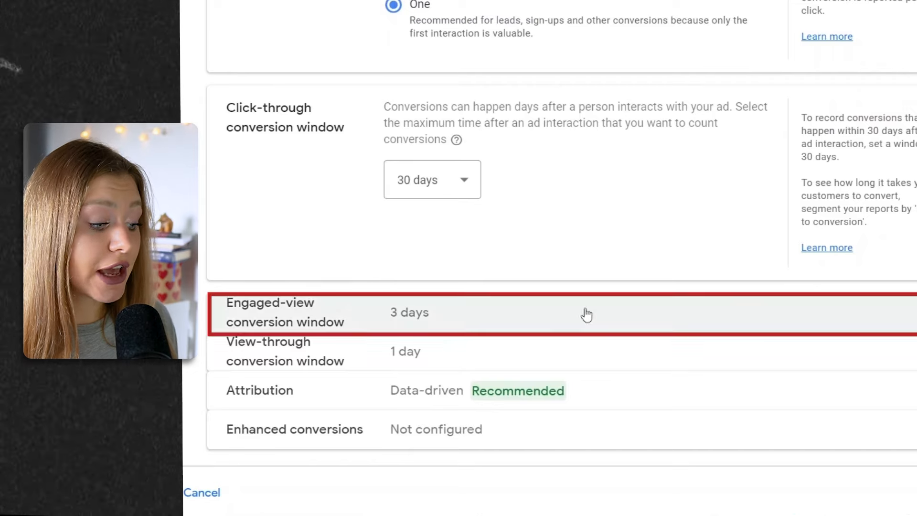
click(587, 313)
scroll(562, 258, down, 2)
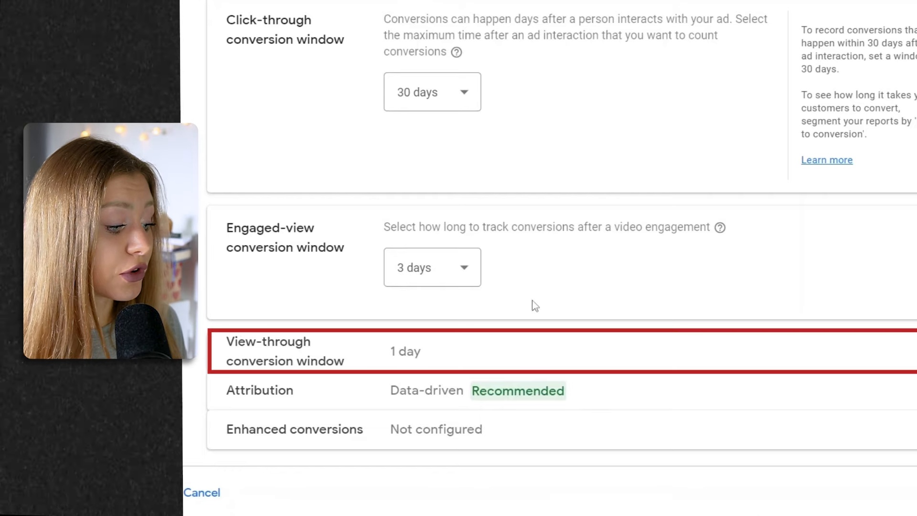
click(539, 340)
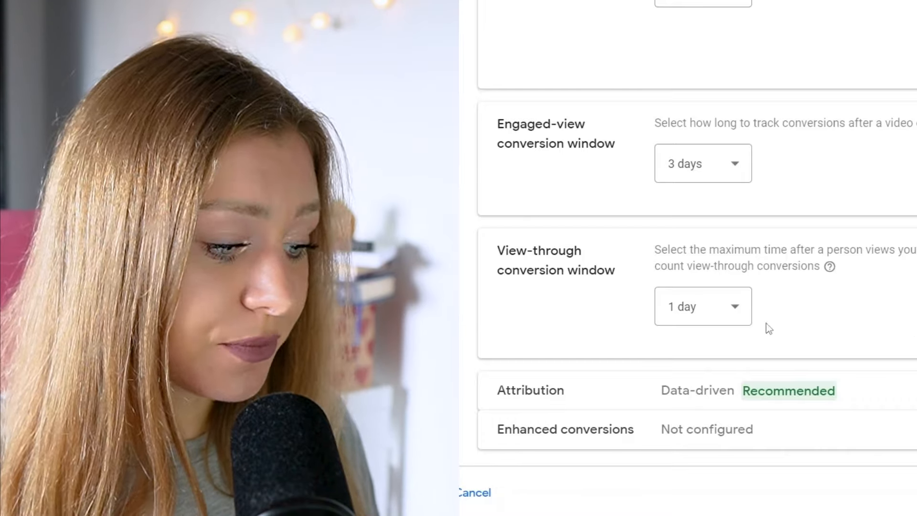
click(692, 317)
click(855, 293)
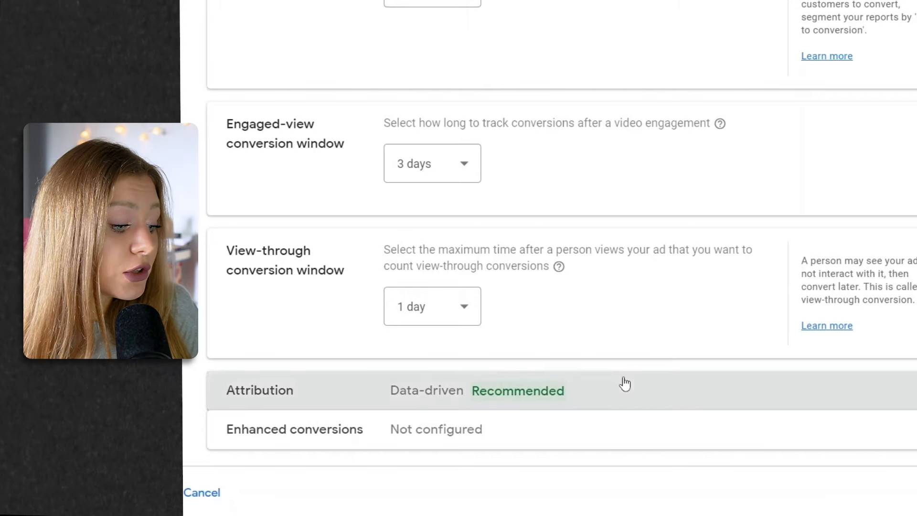
Expand the attribution settings, review the available models and keep Data-driven
click(622, 383)
scroll(619, 341, down, 3)
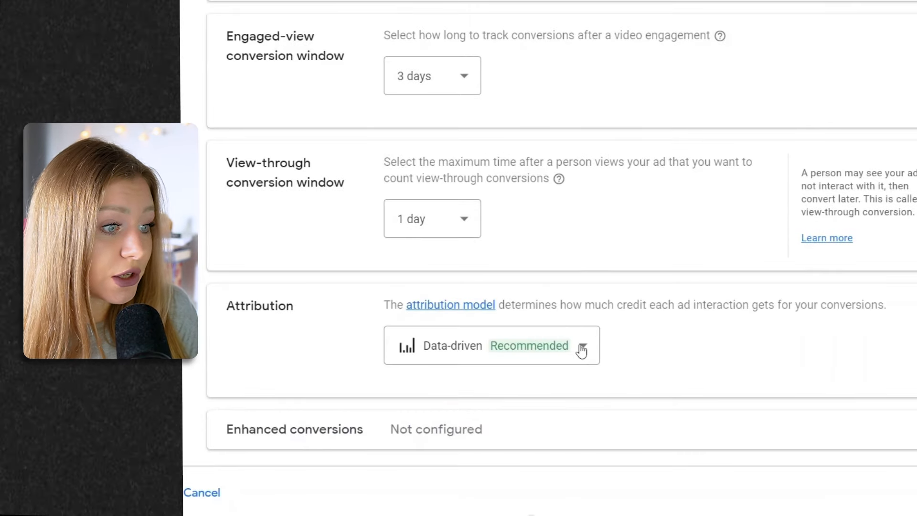
click(582, 347)
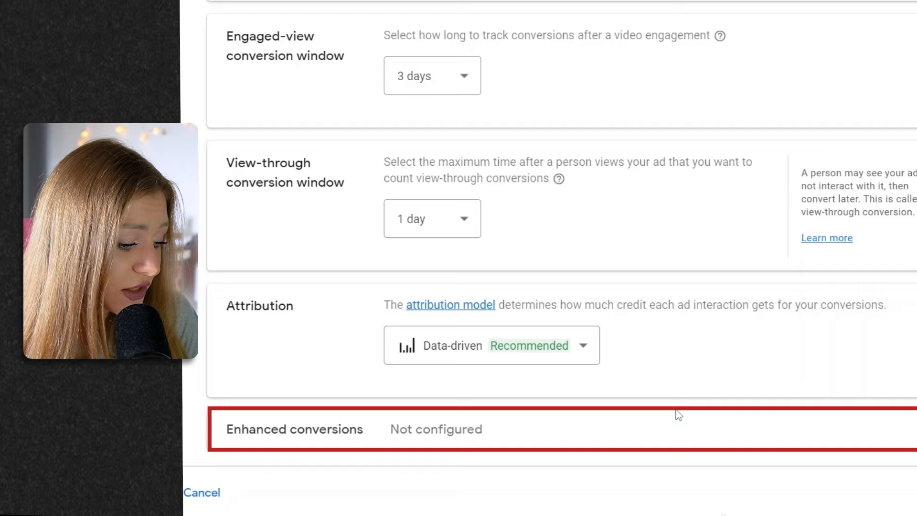
Expand the enhanced conversions settings, leave them unconfigured, and save the Sign Up Form conversion action to continue to the tag instructions
click(678, 425)
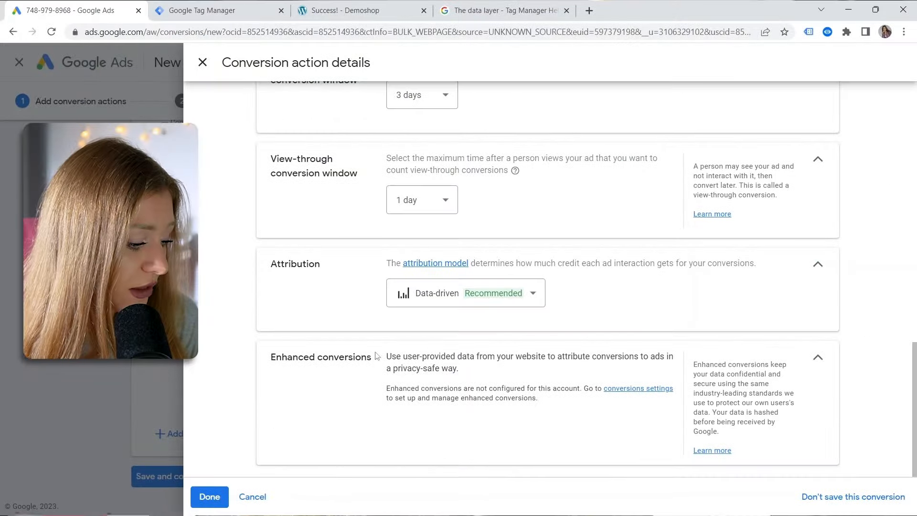
click(210, 497)
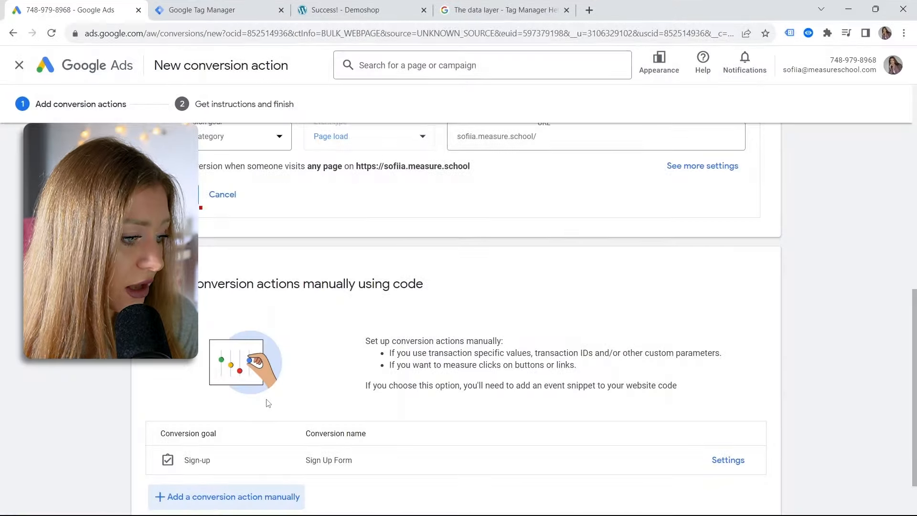
click(233, 201)
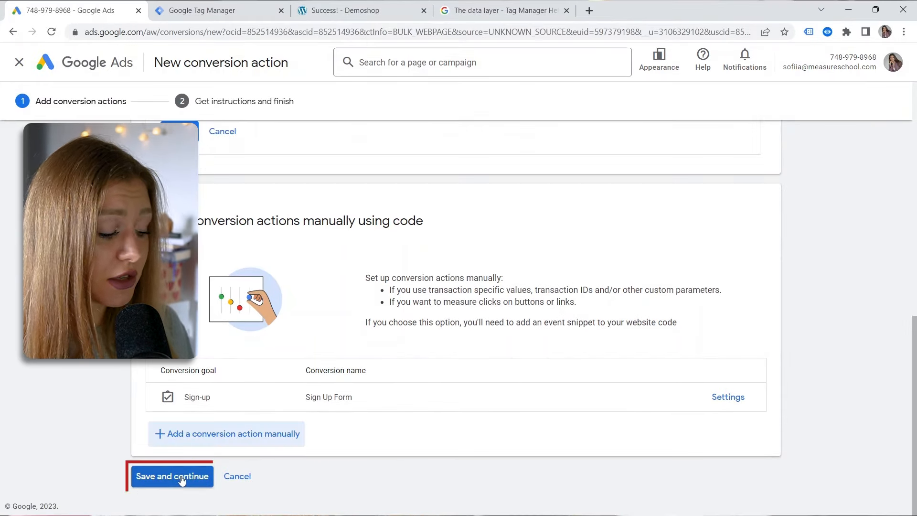
click(181, 479)
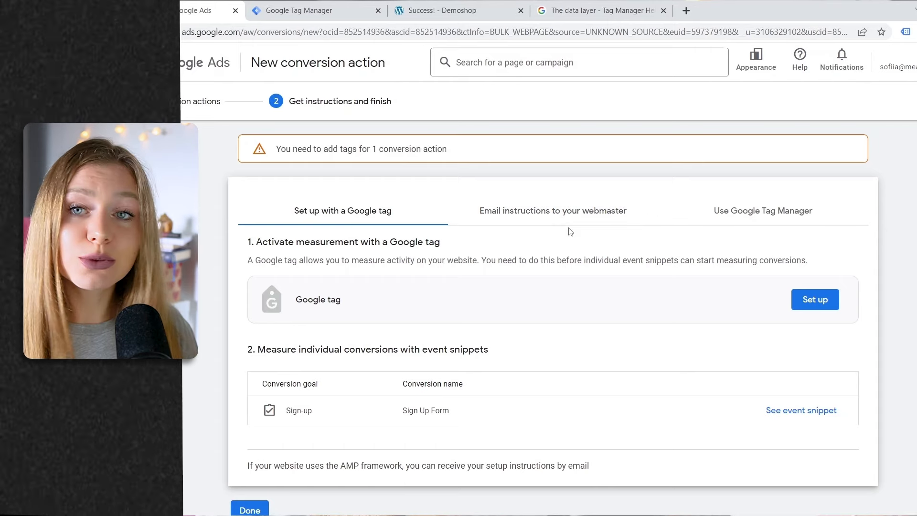
Show the Google Tag Manager installation details and copy the conversion ID
click(699, 214)
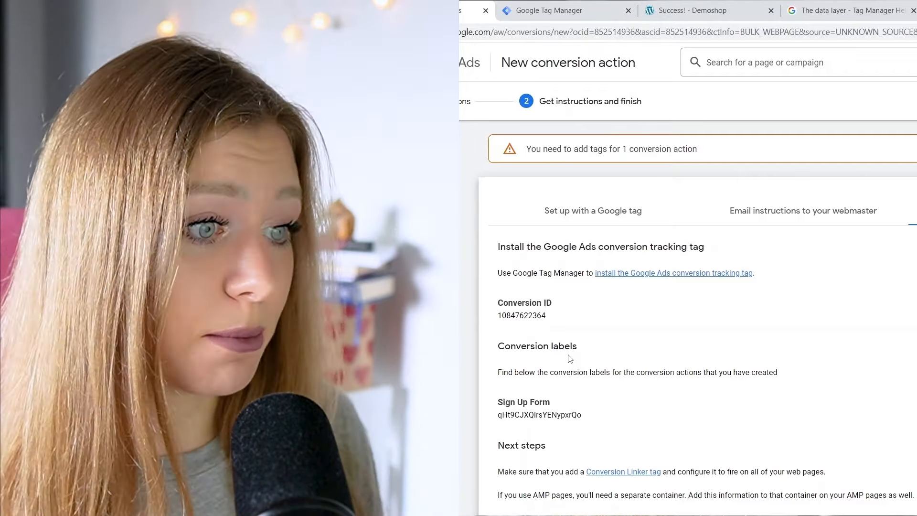
drag(547, 316, 498, 323)
key(ctrl+c)
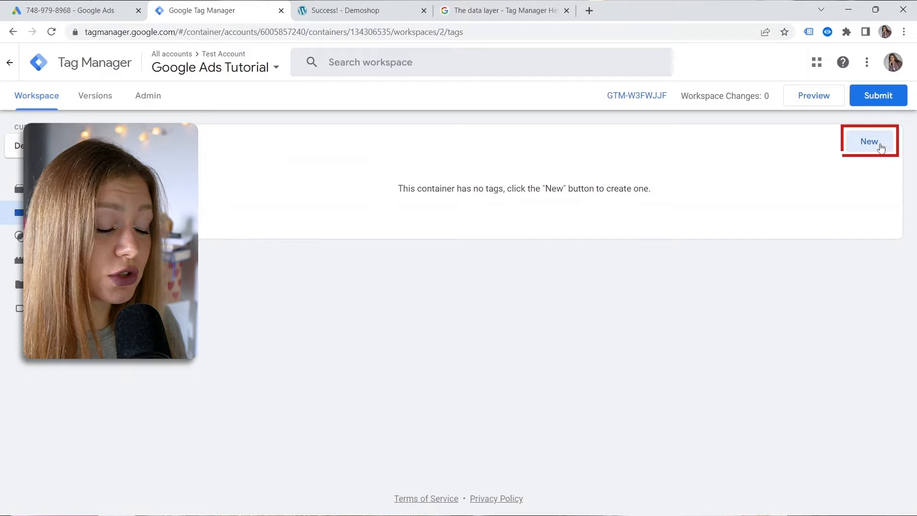
In Google Tag Manager, create a new Google Ads Conversion Tracking tag and paste the copied conversion ID into it
click(878, 142)
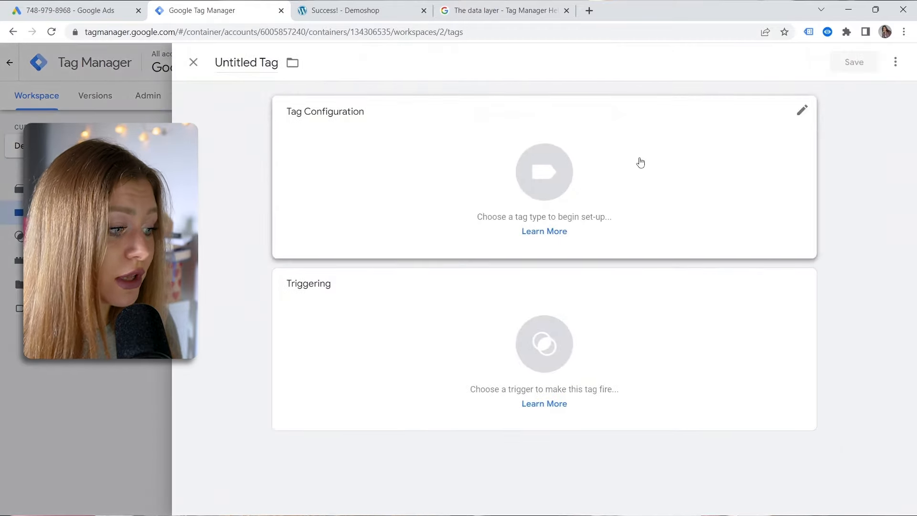
click(606, 170)
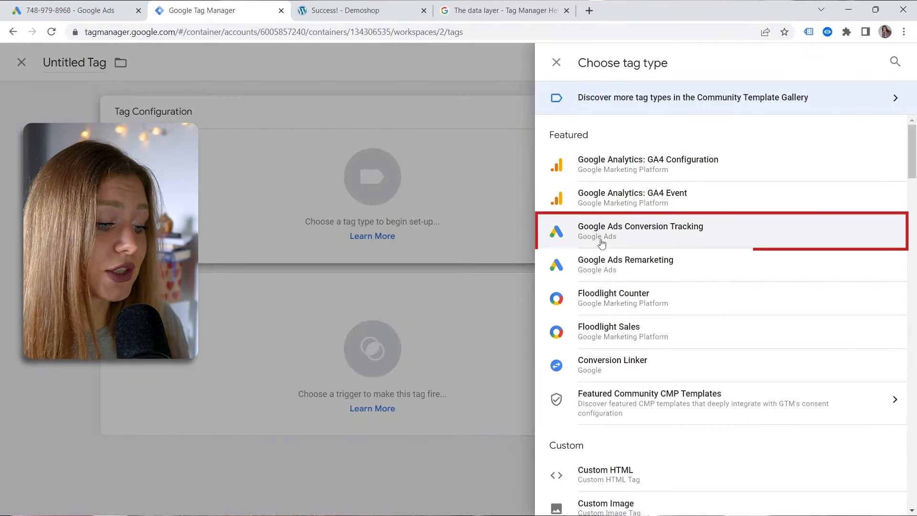
click(602, 230)
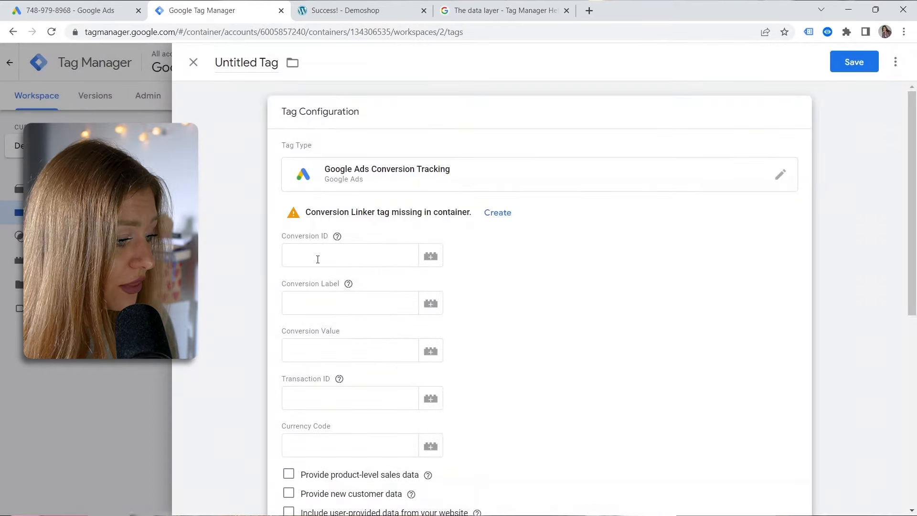
click(317, 258)
key(ctrl+v)
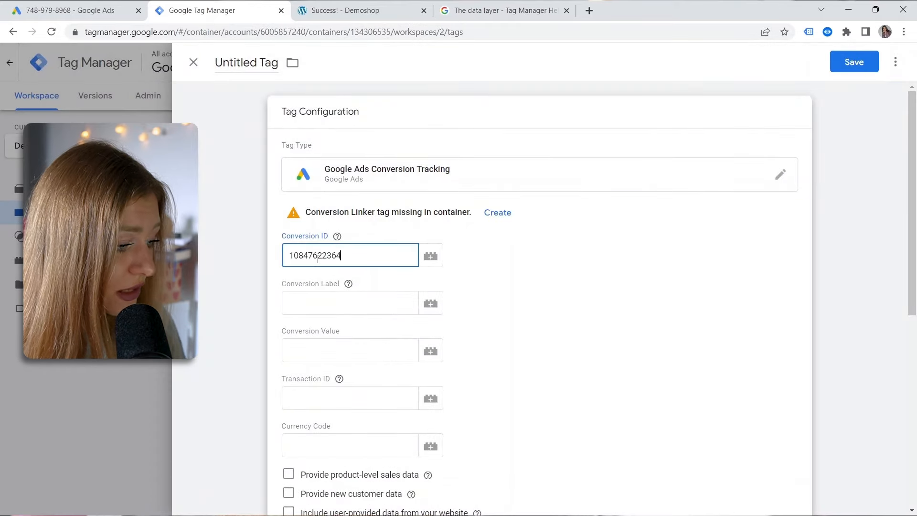
click(579, 277)
Copy the Sign Up Form conversion label from Google Ads into the Tag Manager tag's Conversion Label field
click(79, 12)
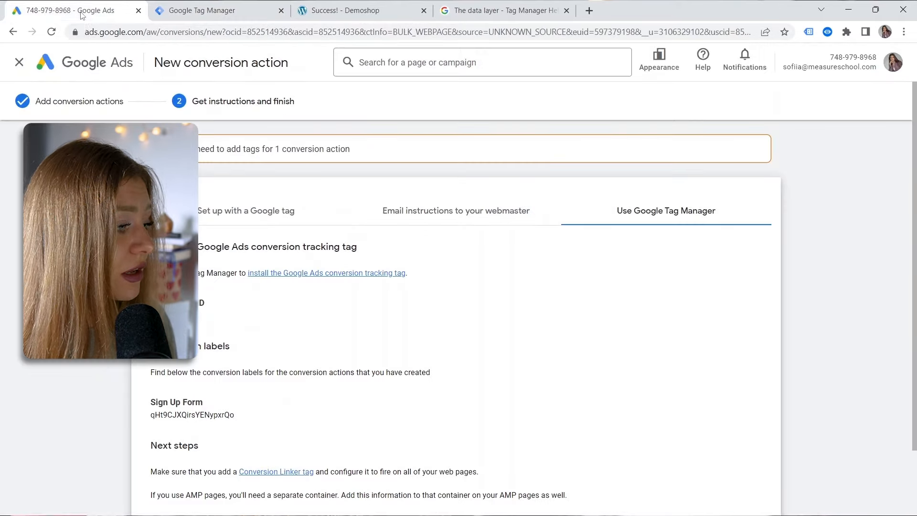
double_click(224, 415)
key(ctrl+c)
click(202, 11)
click(451, 230)
key(ctrl+v)
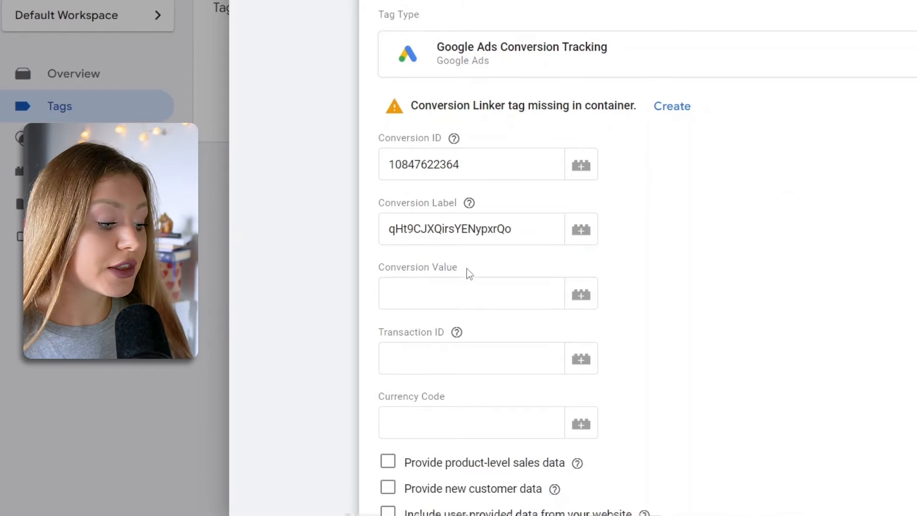
Add a new trigger of type Page View to the Google Ads conversion tag
scroll(466, 262, down, 4)
scroll(467, 252, up, 4)
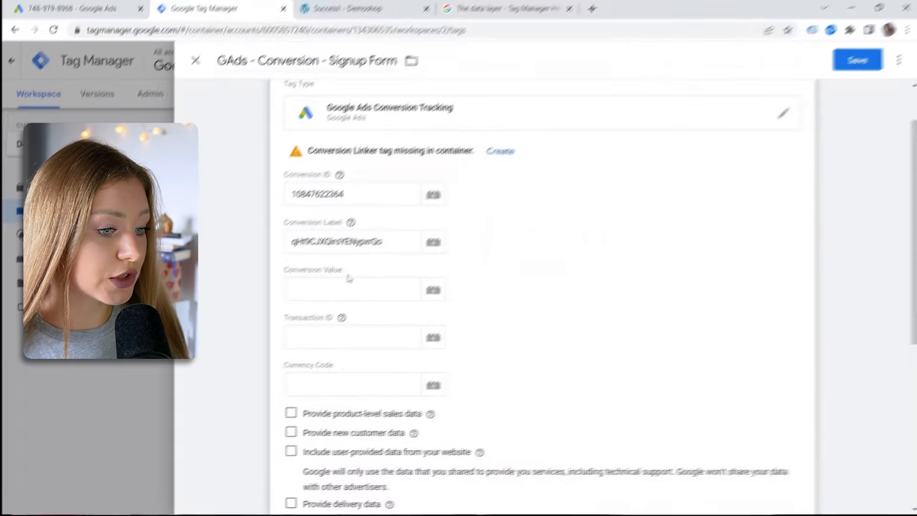
scroll(348, 279, down, 5)
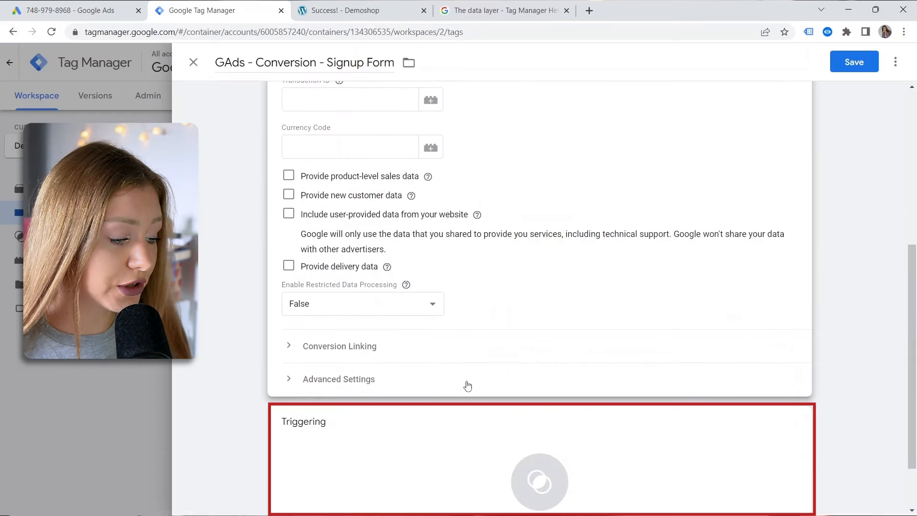
click(540, 482)
click(895, 62)
click(529, 155)
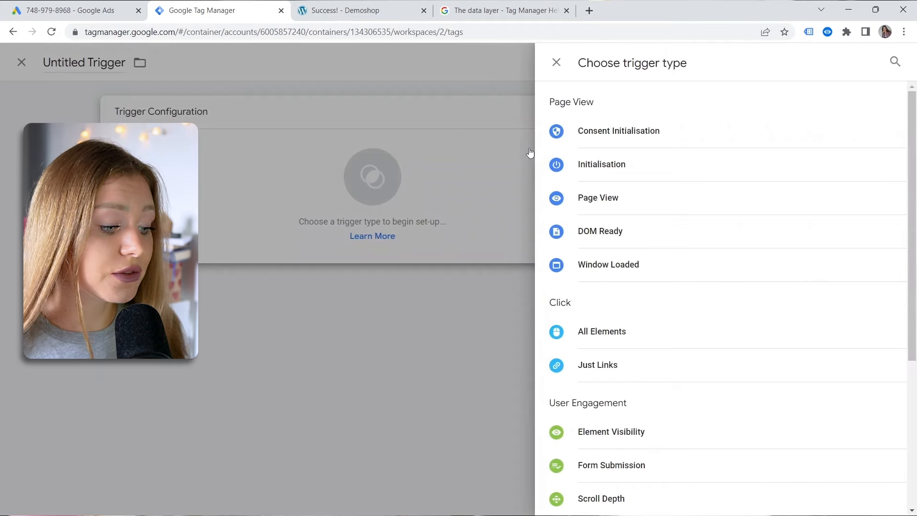
click(599, 198)
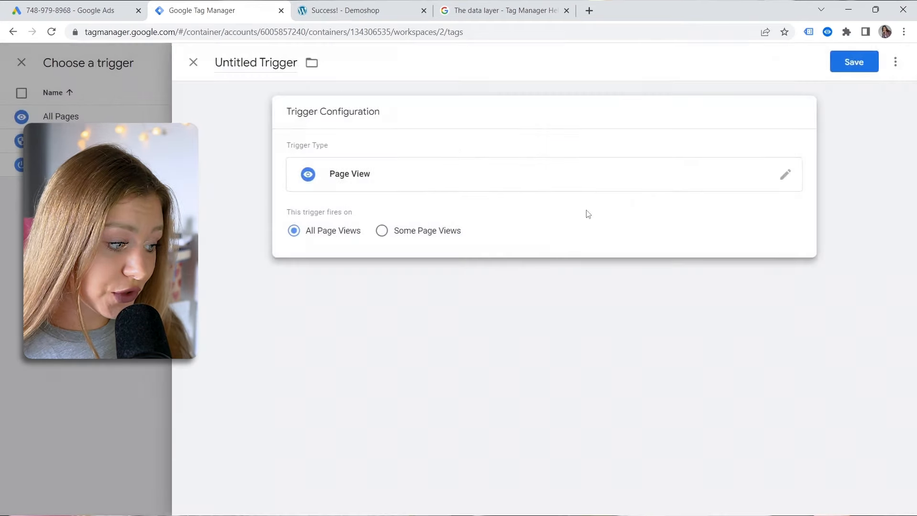
Limit the trigger to page views whose Page URL contains sign-up-form/success, copying that path from the Demoshop success page
click(315, 11)
drag(193, 32, 274, 32)
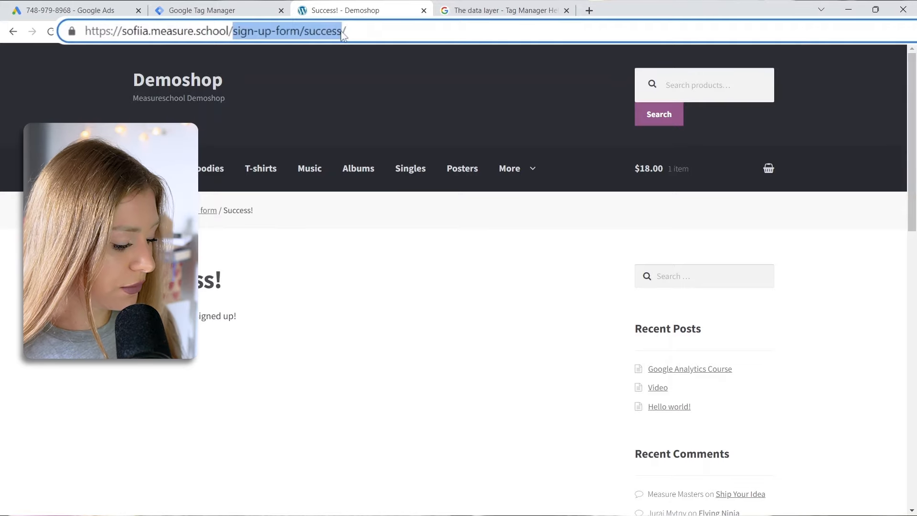
click(233, 11)
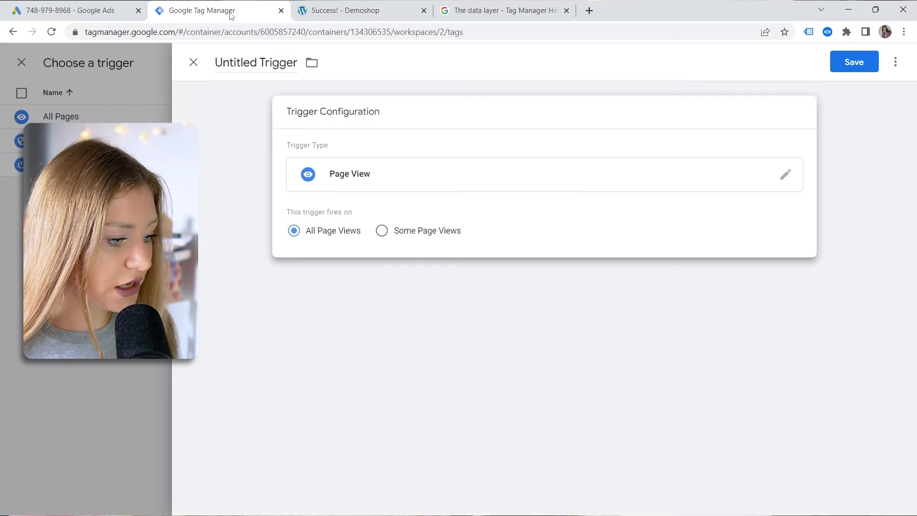
click(416, 231)
click(606, 279)
key(ctrl+v)
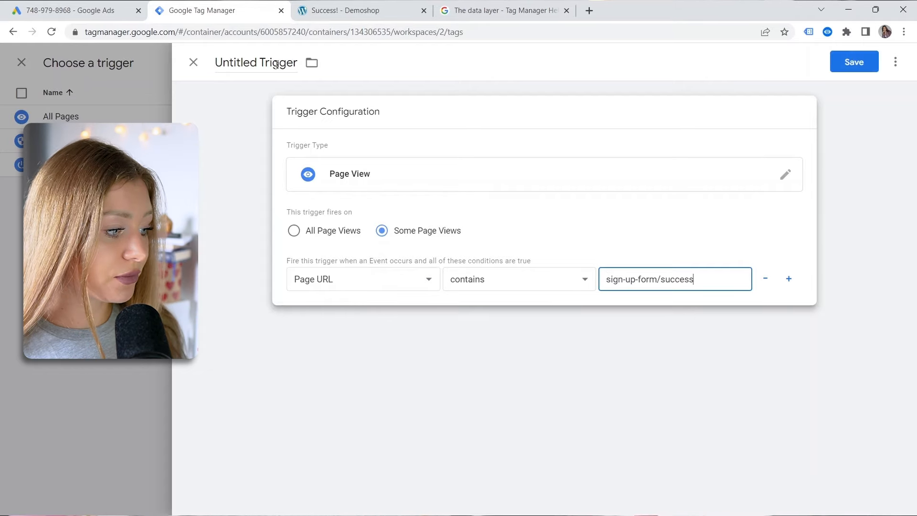
Name the trigger "PV - Signup Success" and save it
click(274, 64)
key(ctrl+a)
text(PV - Signup Success)
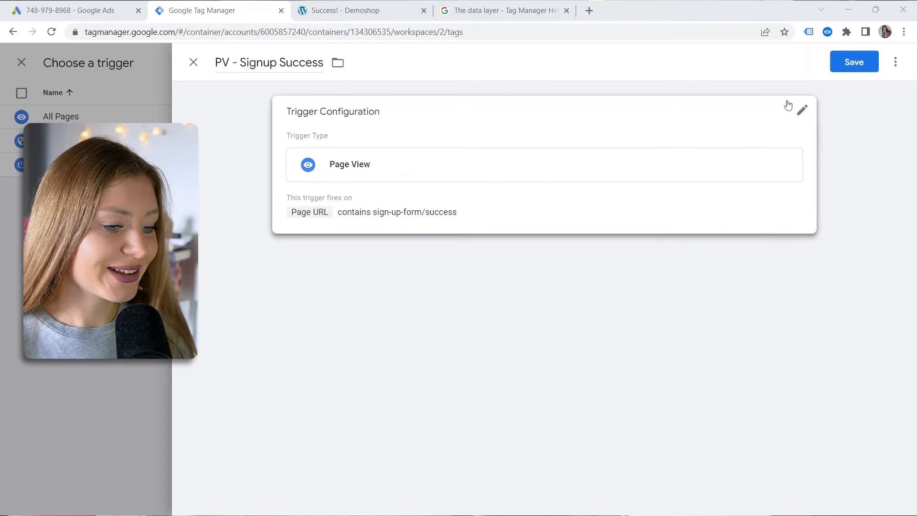
click(854, 61)
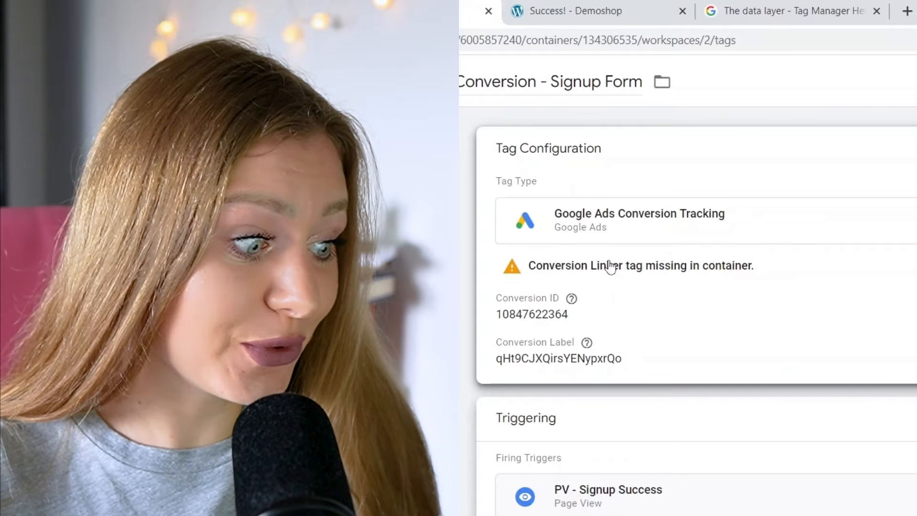
Create the missing Conversion Linker tag firing on All Pages, keep the name "Conversion Linker", and save the signup conversion tag
click(610, 265)
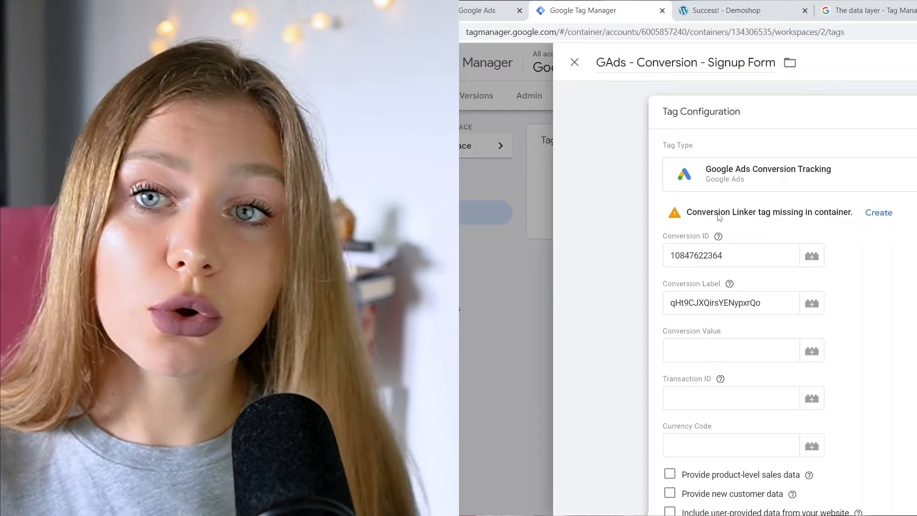
click(878, 212)
click(854, 62)
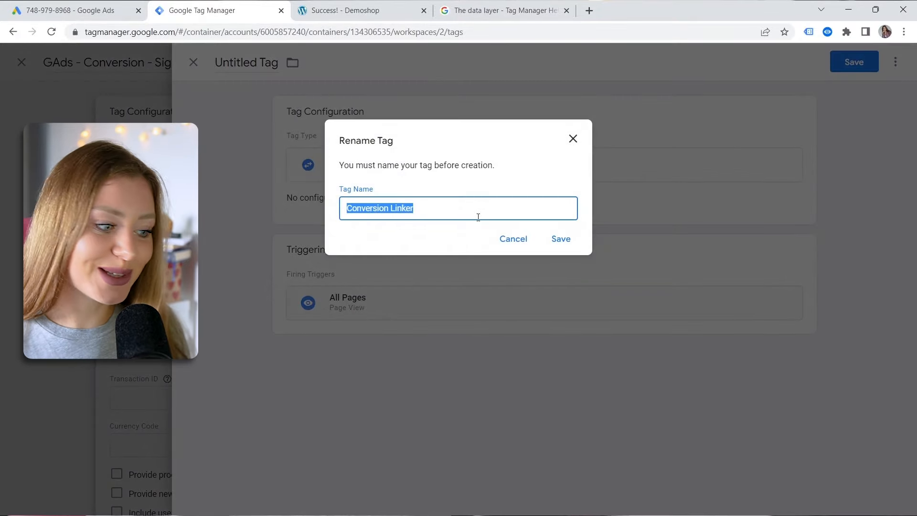
click(479, 213)
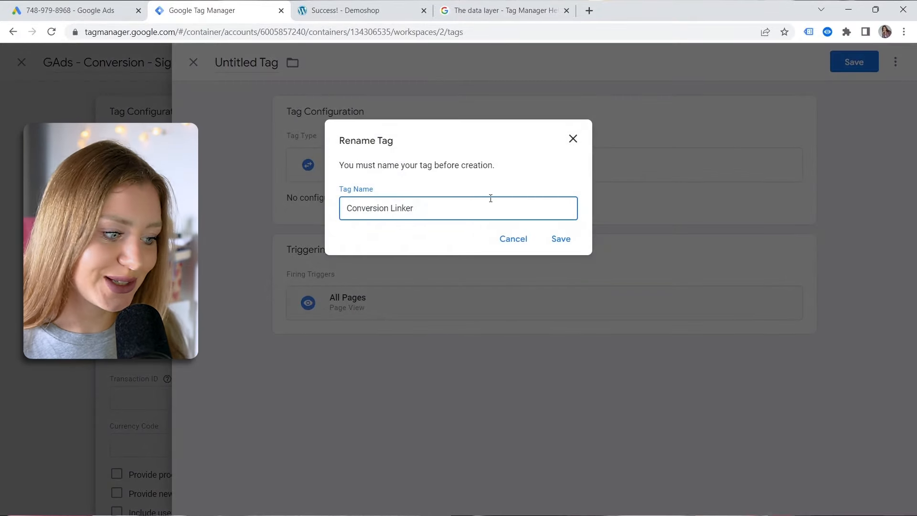
click(565, 239)
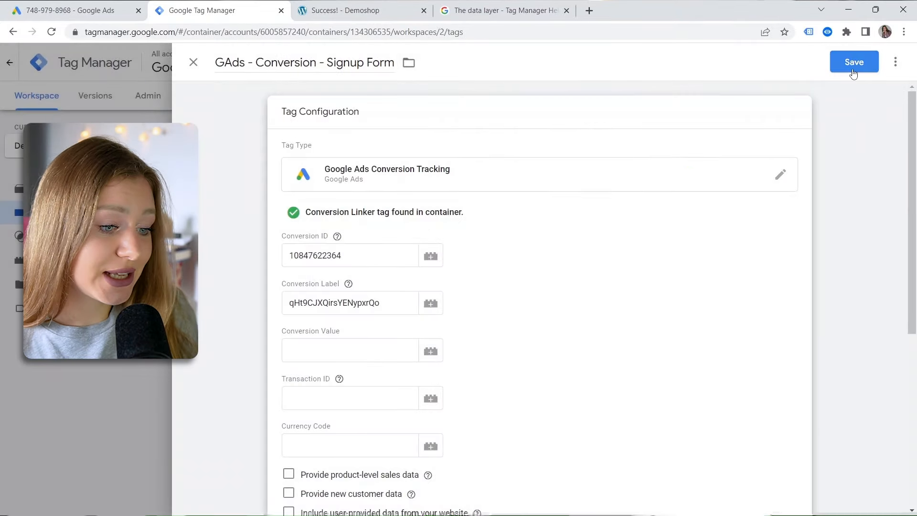
click(853, 71)
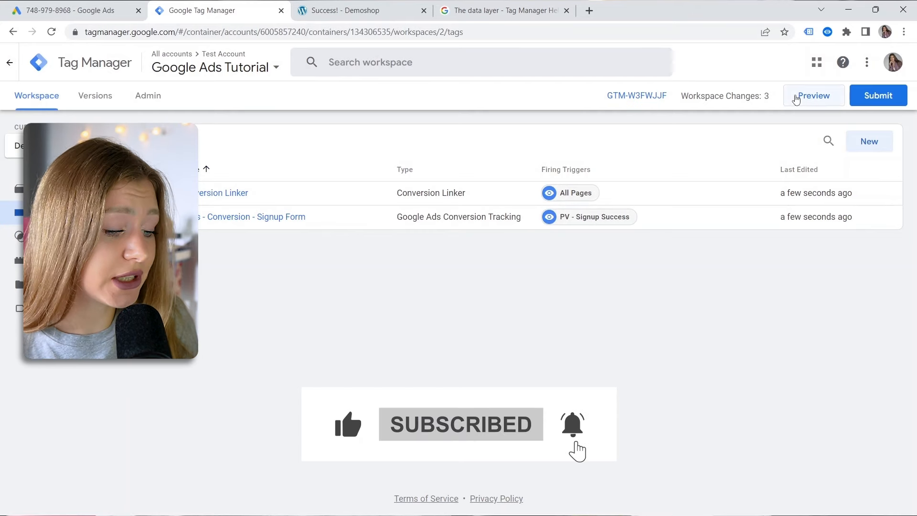
Start previewing the container and connect Tag Assistant to the Demoshop Sign up form page using its URL
click(803, 101)
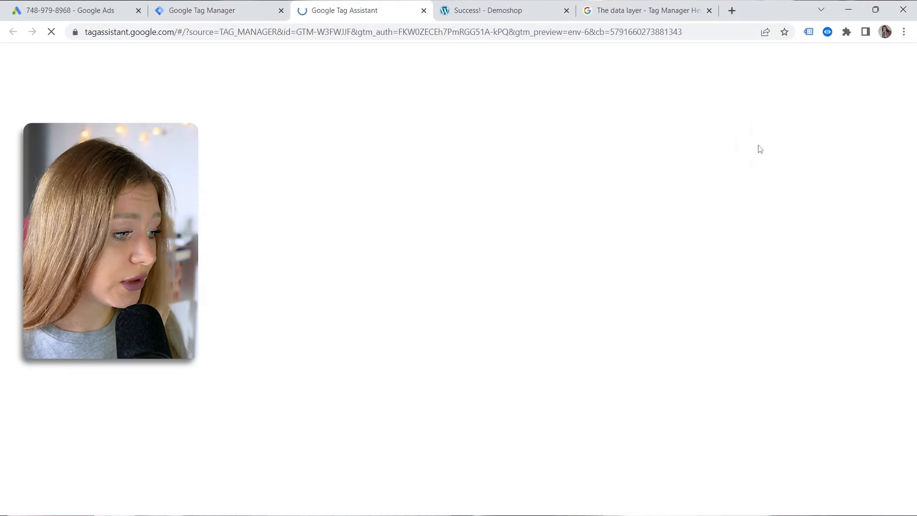
click(483, 10)
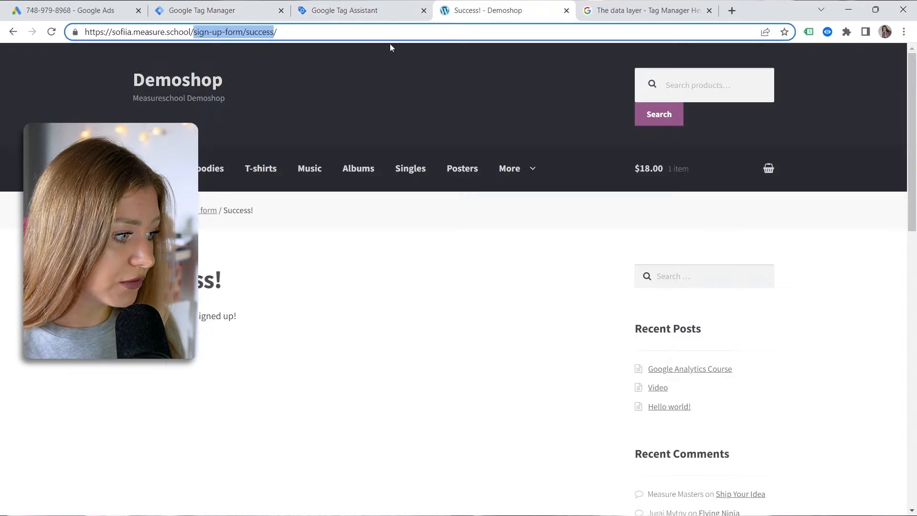
click(109, 33)
click(109, 33)
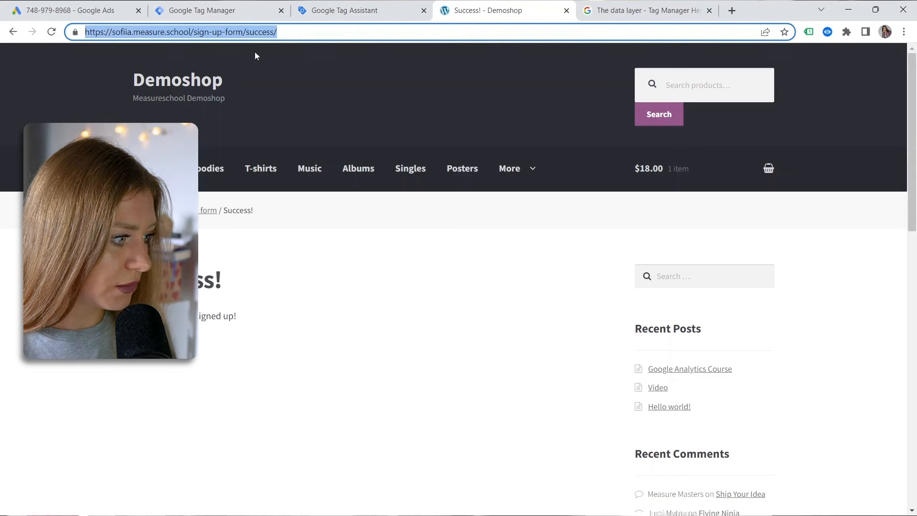
mouse_move(545, 170)
click(539, 444)
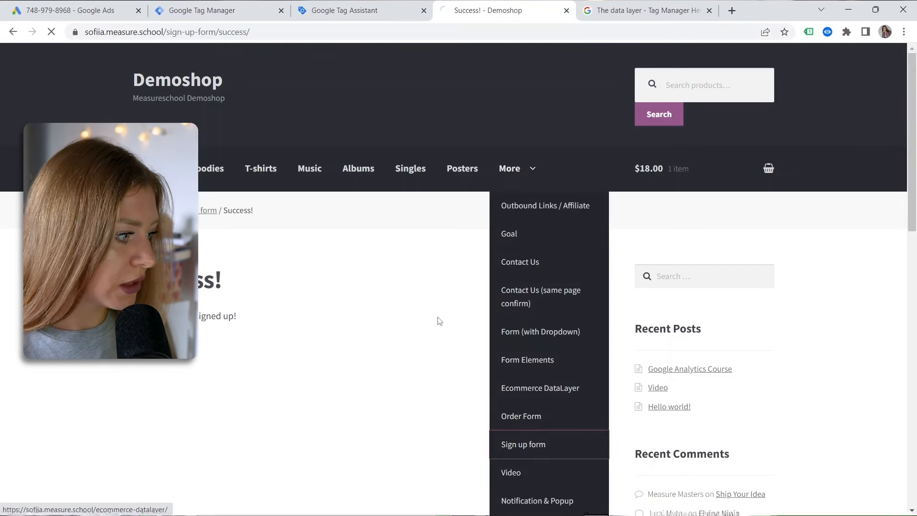
click(237, 32)
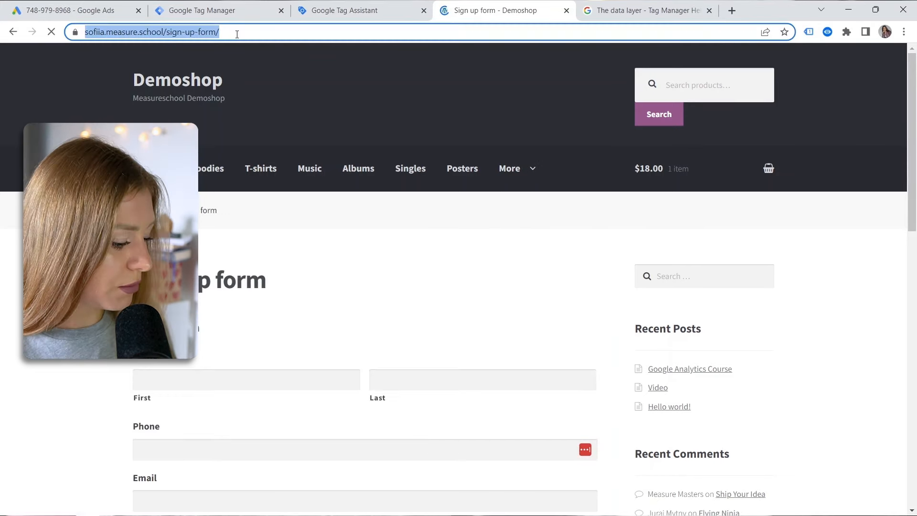
click(349, 10)
Fill the first name, last name and phone fields of the sign-up form in the debug session with generated sample data
click(437, 17)
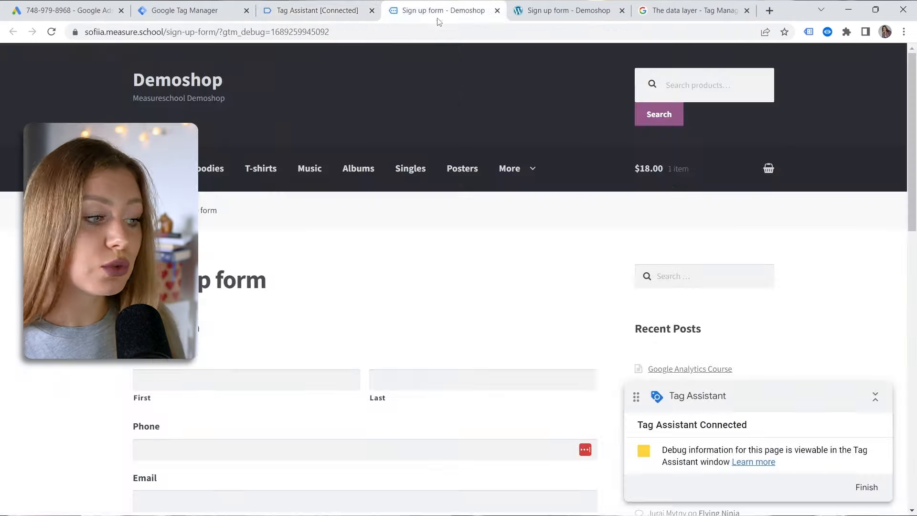
scroll(298, 303, down, 3)
right_click(232, 267)
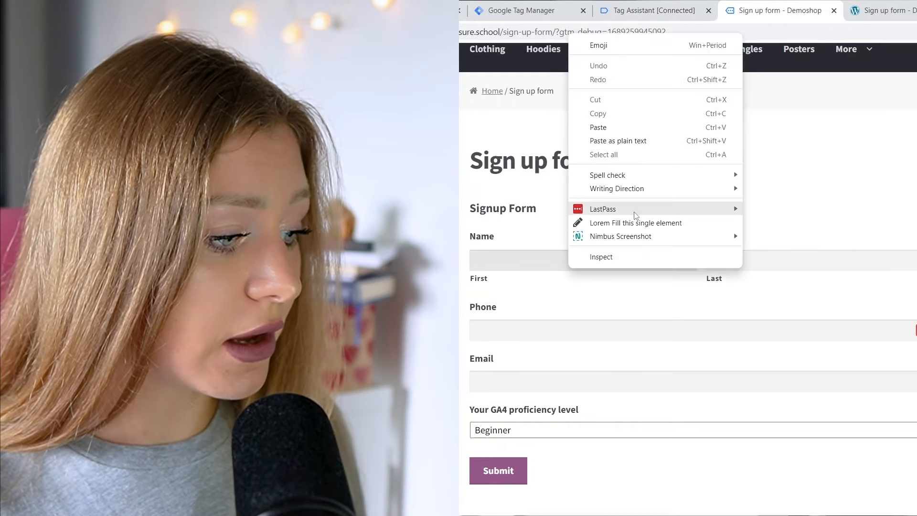
click(635, 222)
right_click(758, 263)
click(812, 448)
right_click(507, 329)
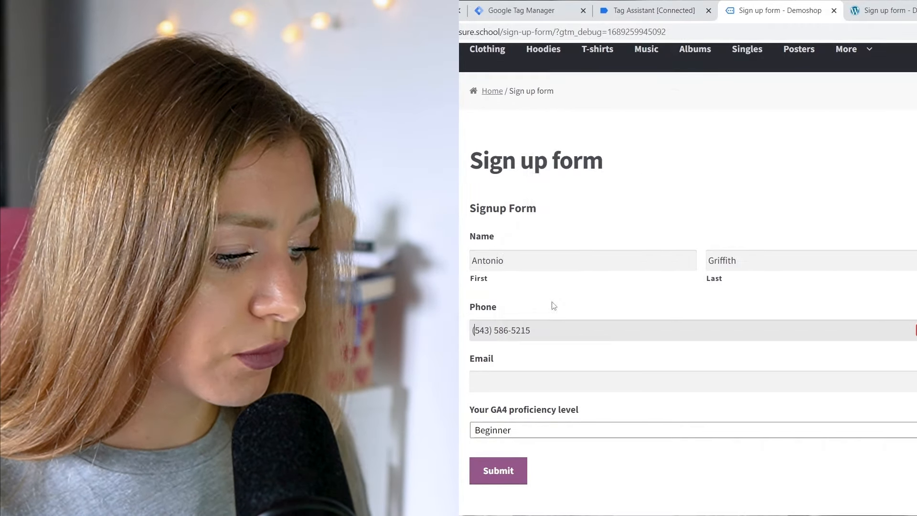
click(558, 280)
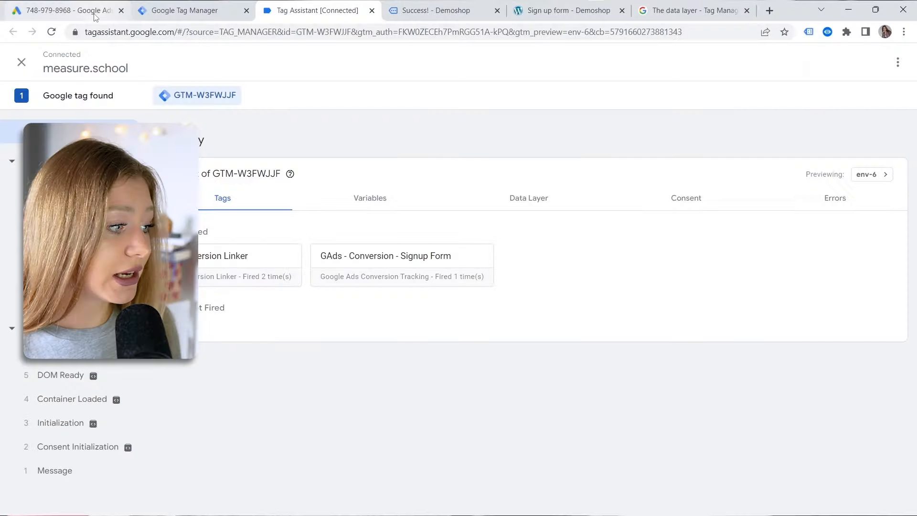
Publish the Google Ads Tutorial container changes as a version named "Signup Conversion GAds" and return to the workspace overview
click(201, 17)
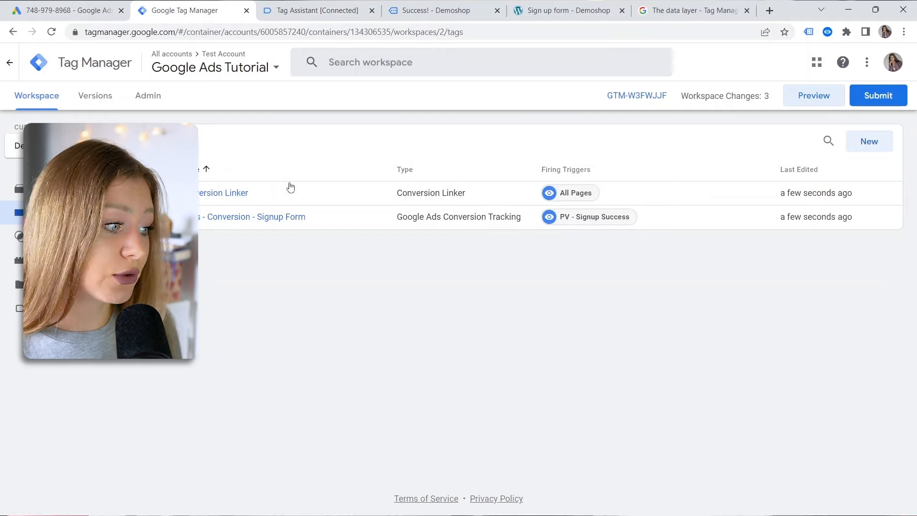
click(879, 95)
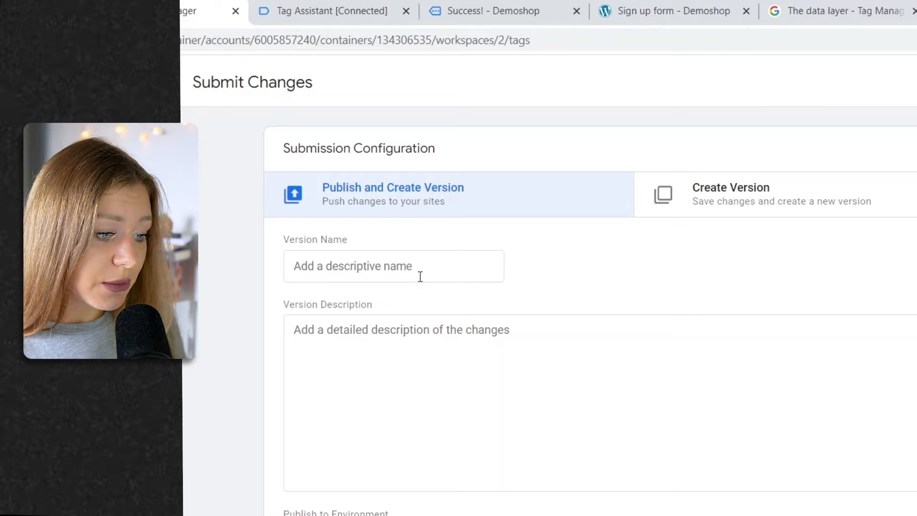
click(420, 276)
text(Signup Conversion G)
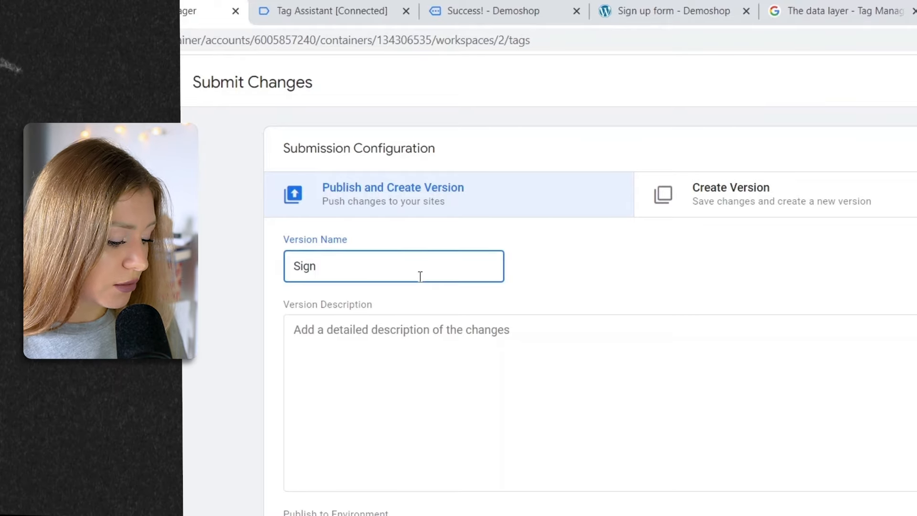
text(Ads)
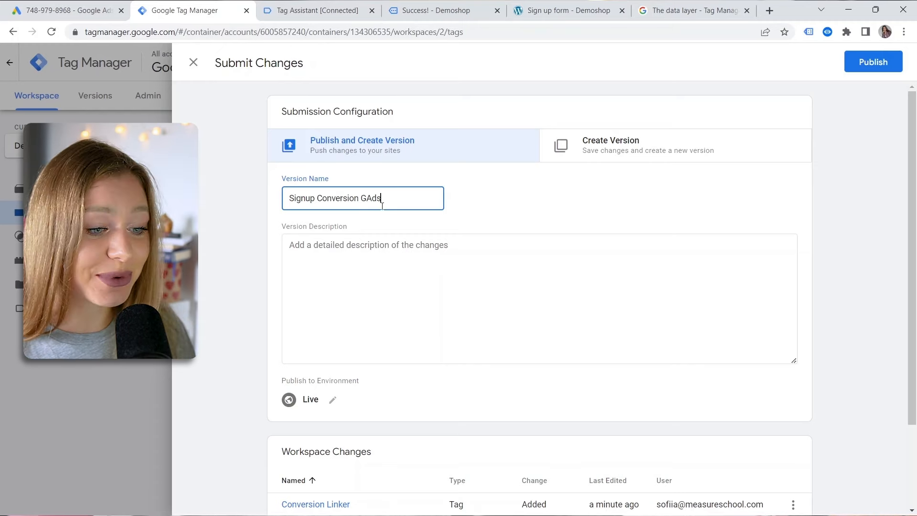
click(851, 71)
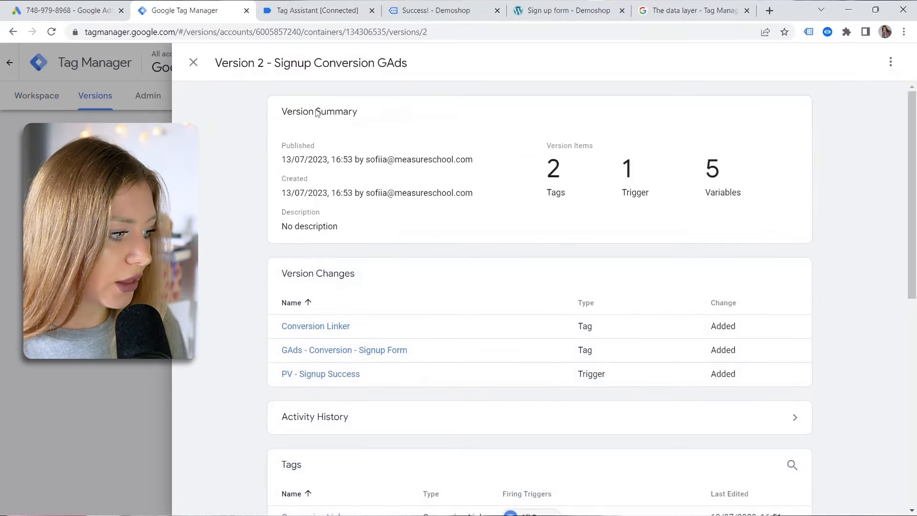
click(200, 69)
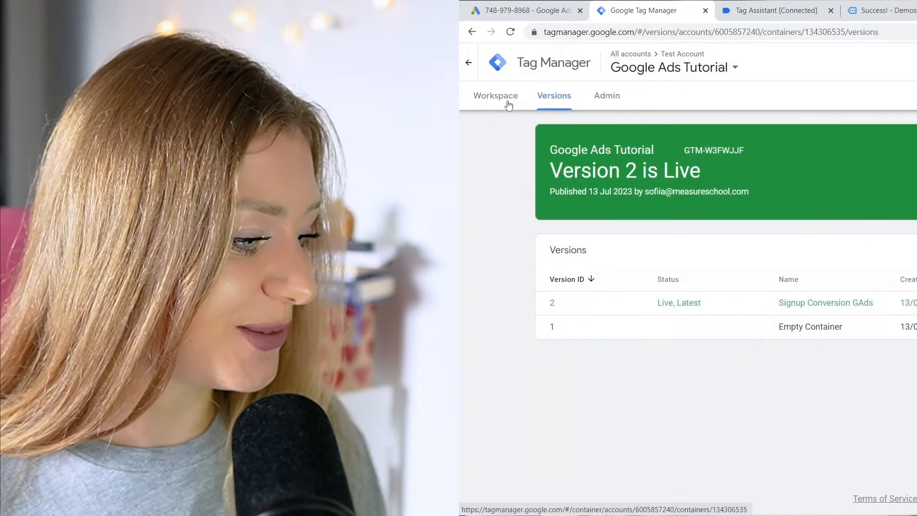
click(44, 97)
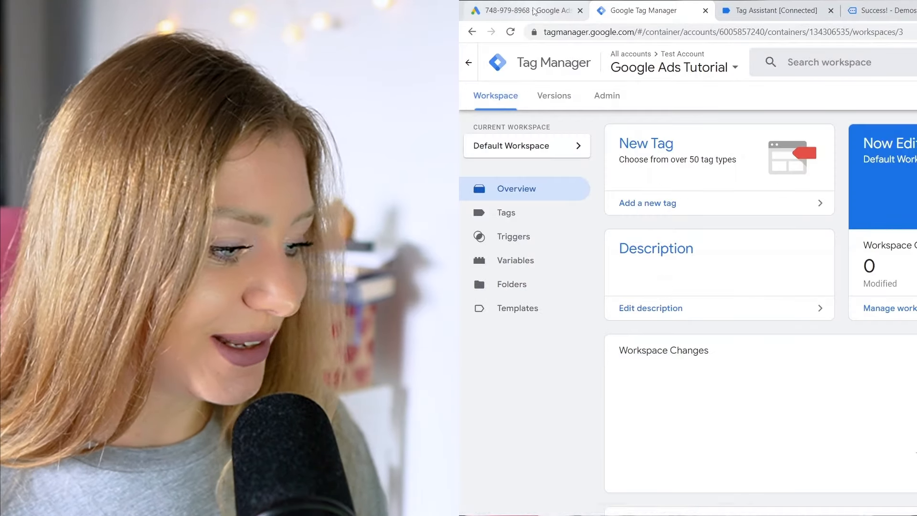
Finish the new conversion action in Google Ads and check the tracking status of the Sign Up Form action
click(534, 10)
scroll(709, 263, down, 2)
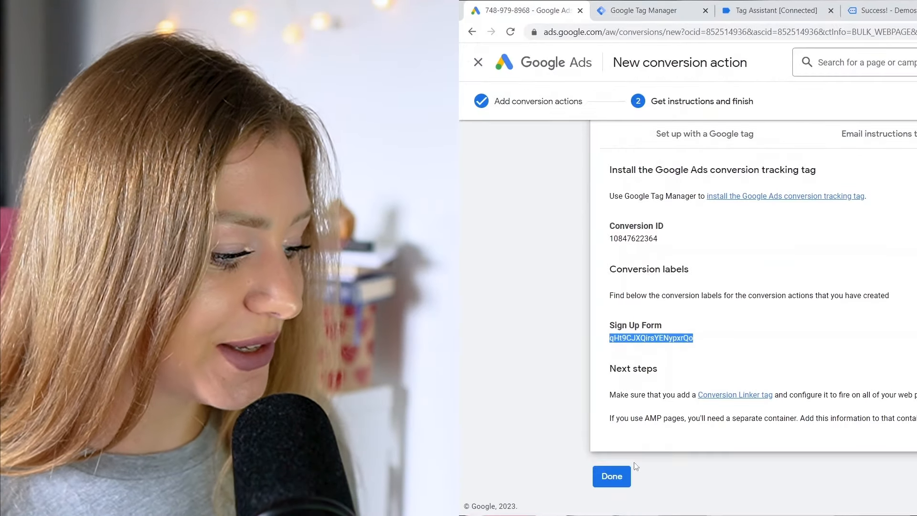
click(612, 476)
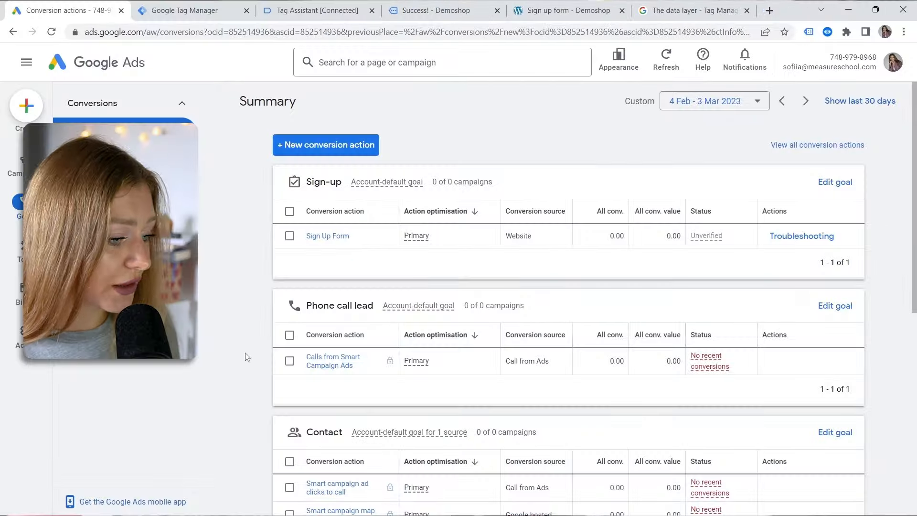
mouse_move(713, 238)
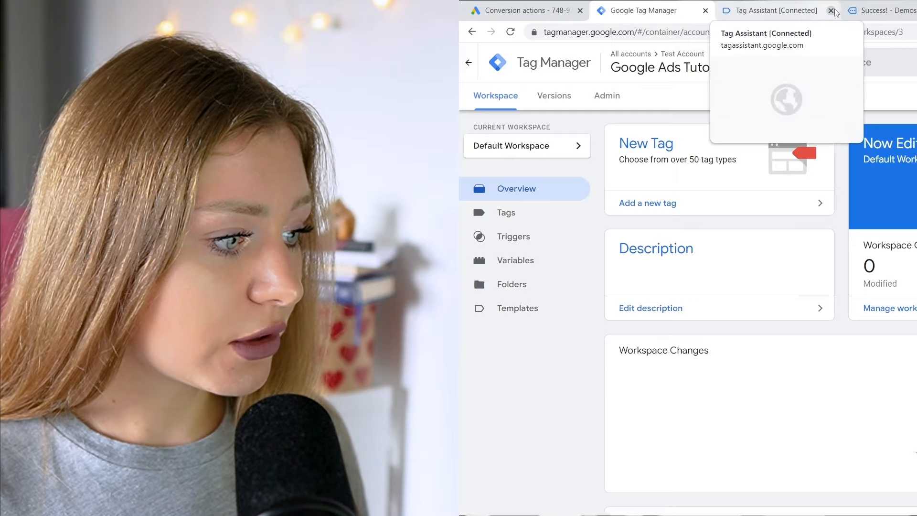
Close the Tag Assistant and sign-up success pages and look through the Hoodies category of the Demoshop
click(831, 13)
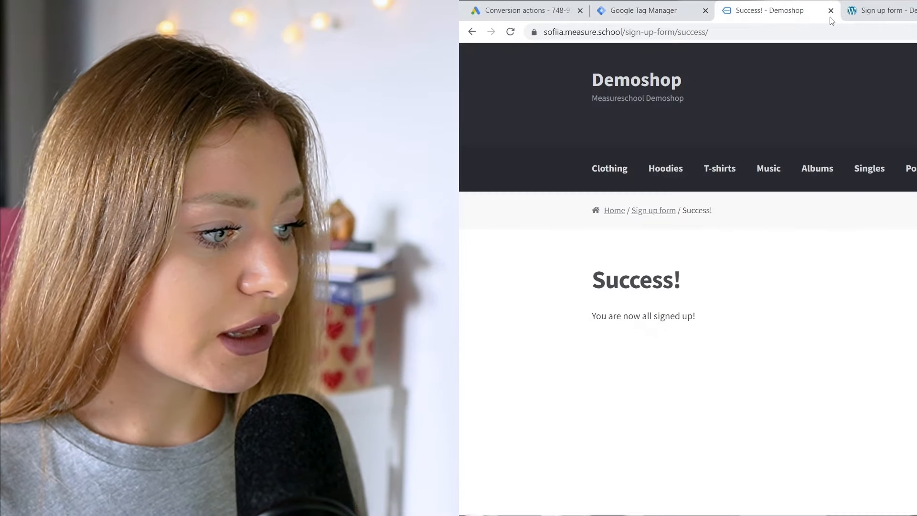
click(830, 10)
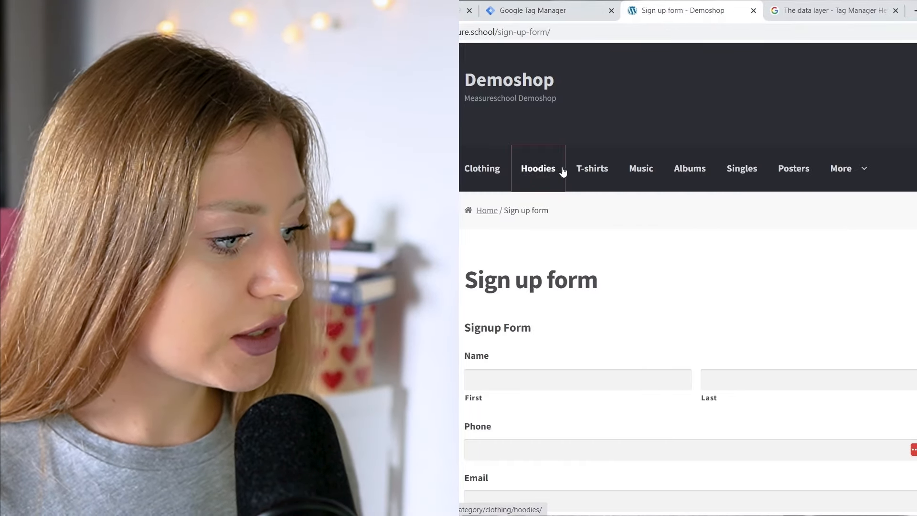
click(563, 170)
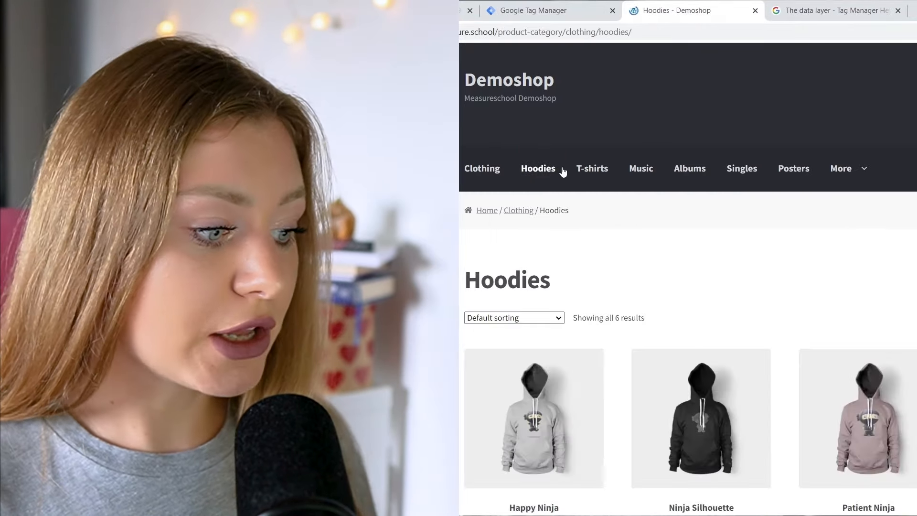
scroll(682, 208, down, 6)
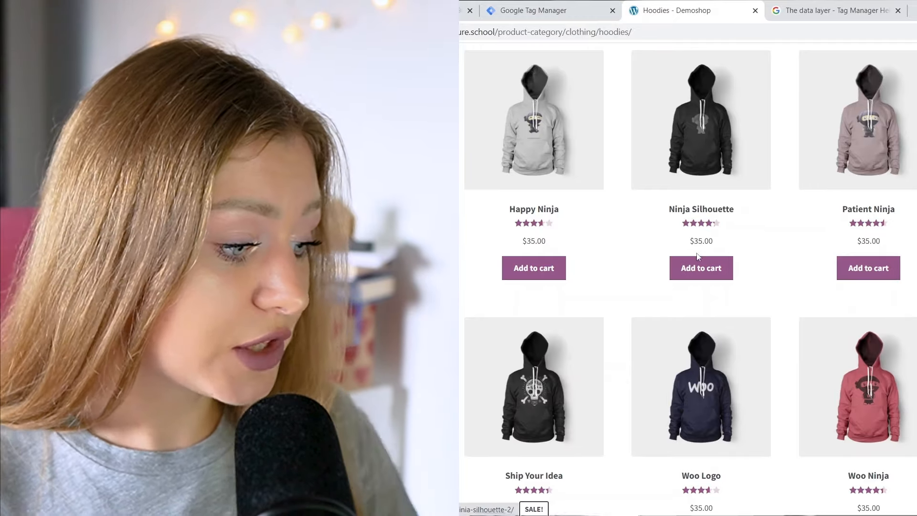
Examine the dataLayer.push() example in the Tag Manager data layer help article and close the GTM4WP plugin page
scroll(698, 257, down, 3)
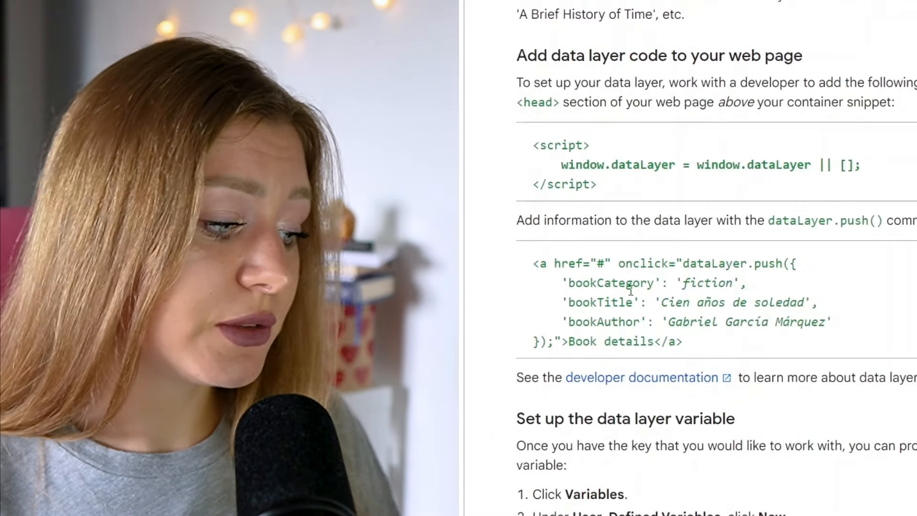
drag(669, 302, 800, 301)
click(799, 301)
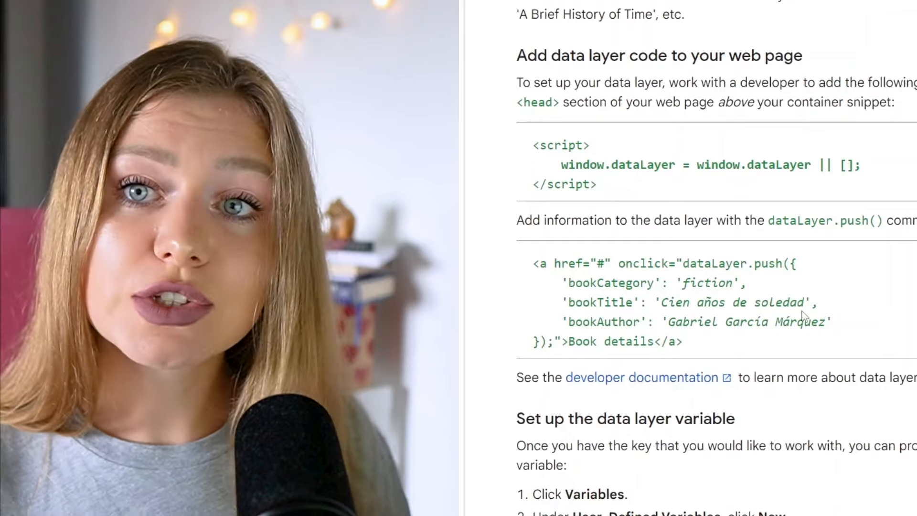
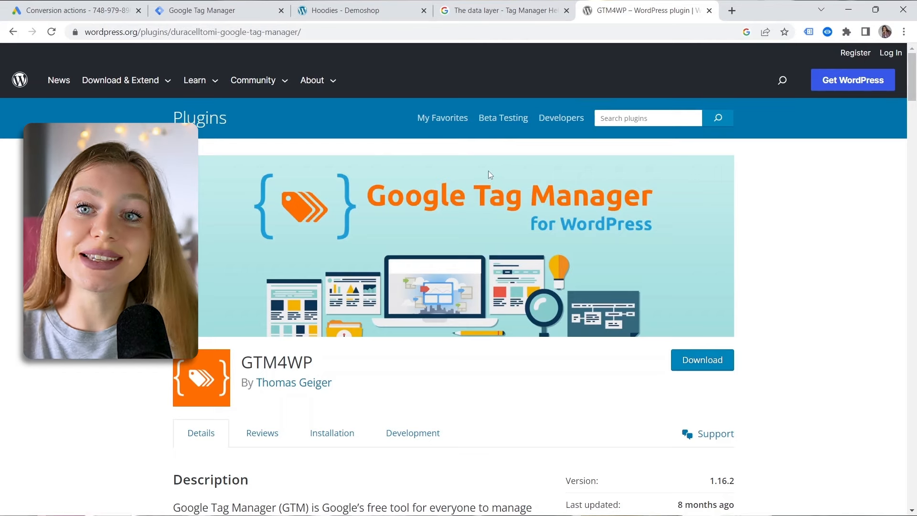
click(709, 10)
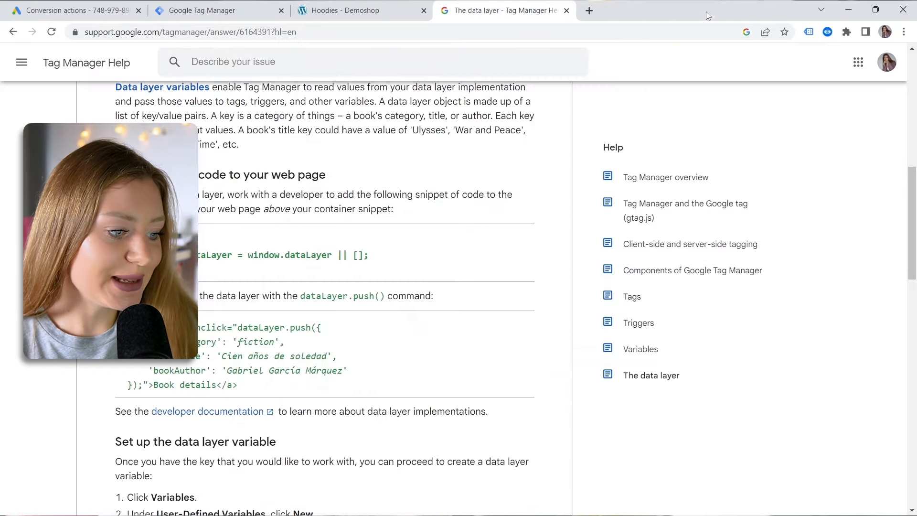
Preview the published container from its workspace and connect Tag Assistant to the prefilled Demoshop sign-up form URL
click(182, 14)
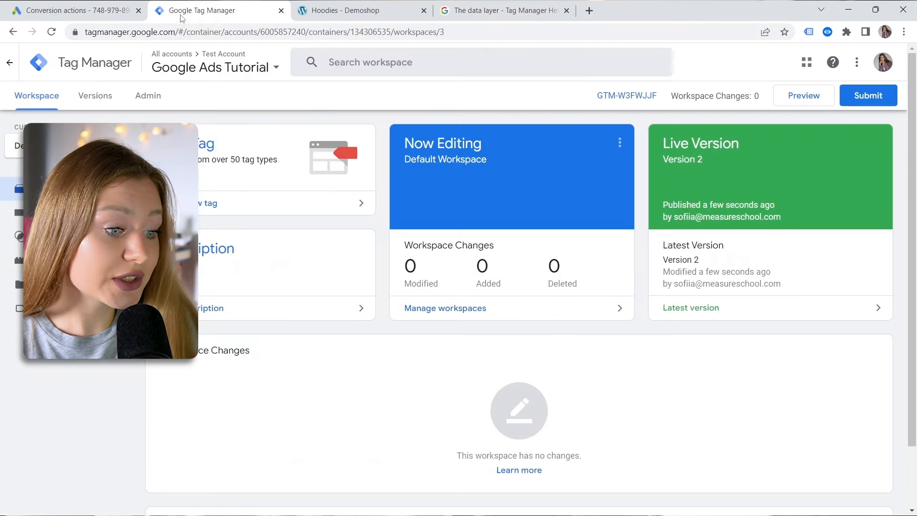
click(791, 102)
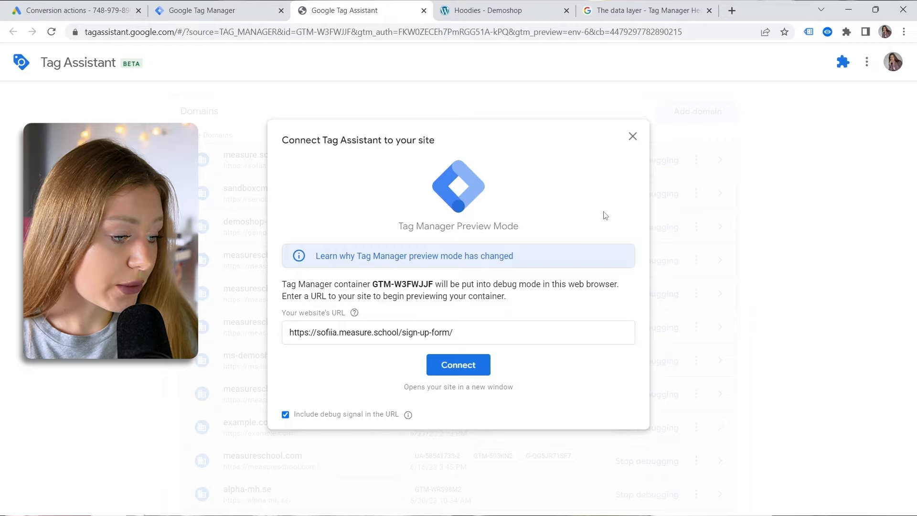
click(472, 364)
Add the Ninja Silhouette T-shirt to the cart from the T-shirts category in the debug session and complete a test order
click(262, 177)
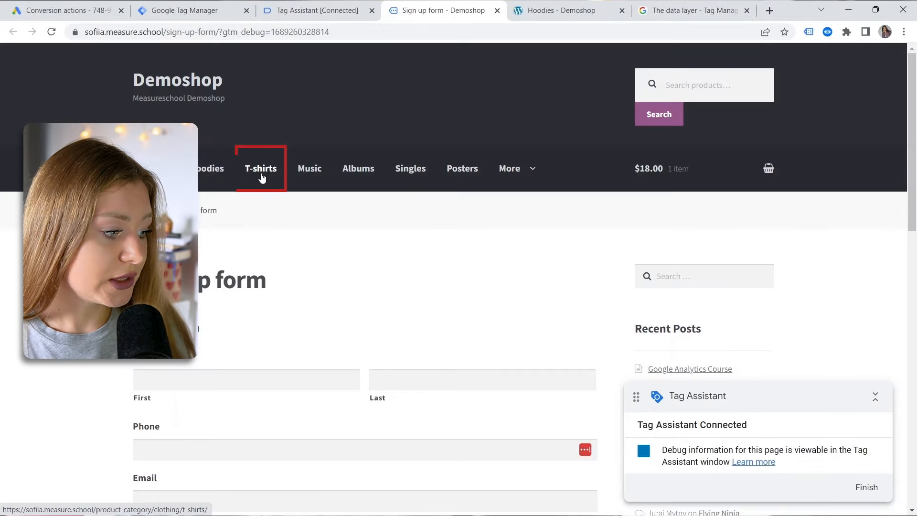
scroll(270, 232, down, 2)
scroll(271, 232, down, 2)
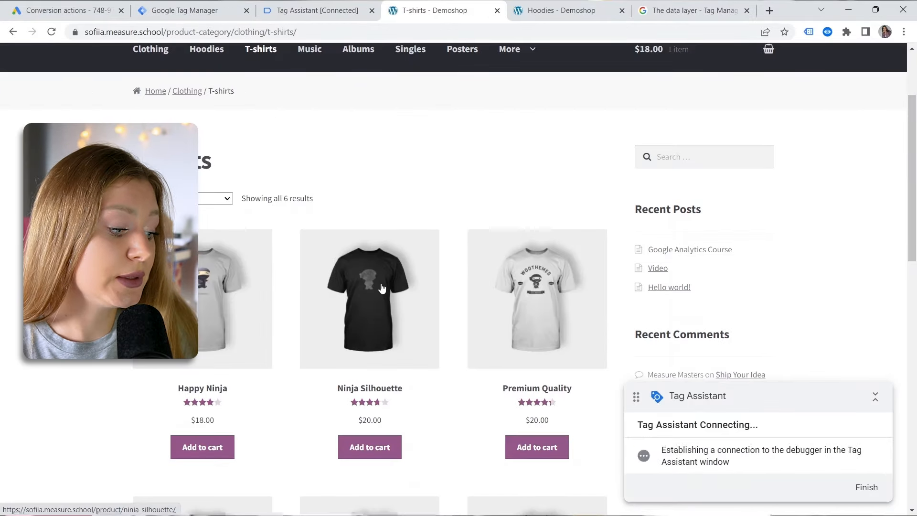
click(369, 387)
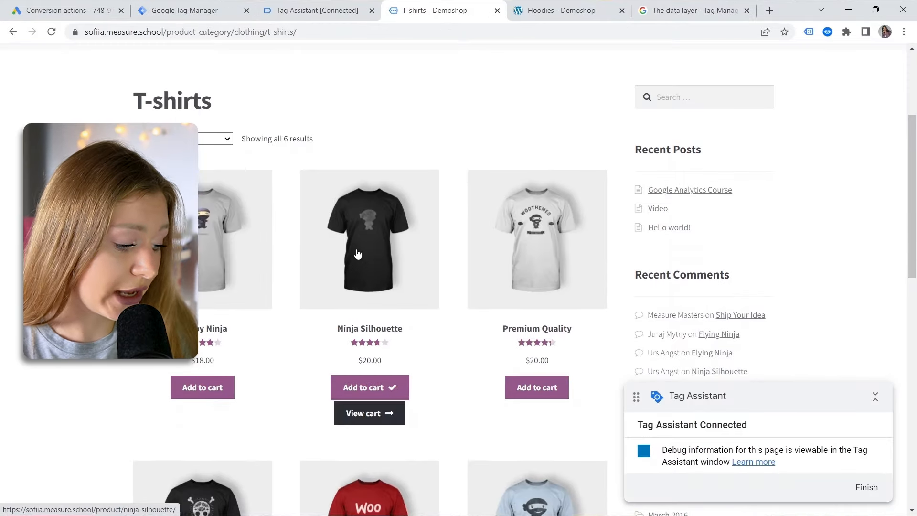
scroll(357, 256, down, 3)
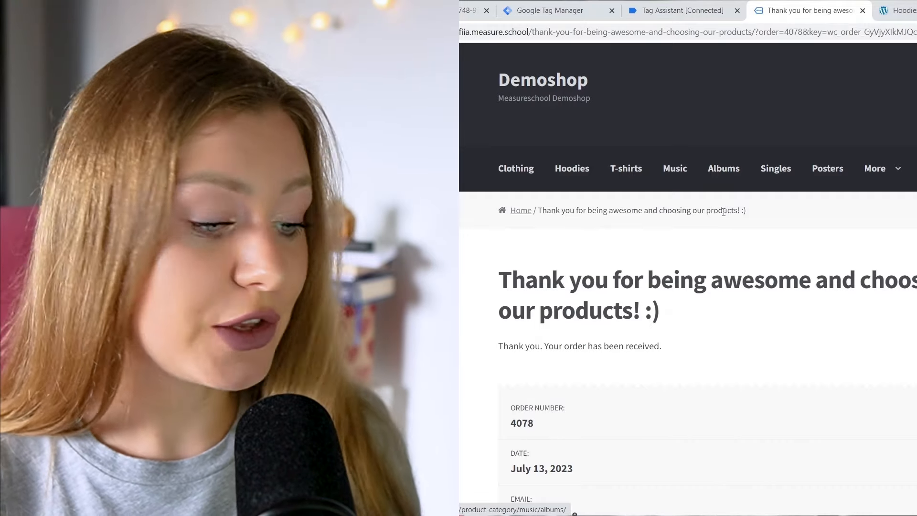
Review the order confirmation page and examine the data layer API call of the purchase event in Tag Assistant
scroll(719, 205, down, 1)
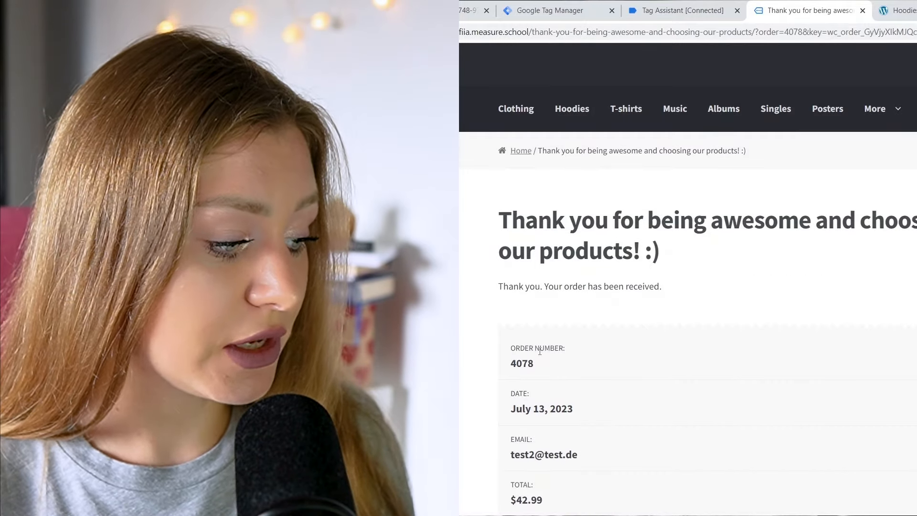
scroll(602, 258, up, 1)
click(659, 17)
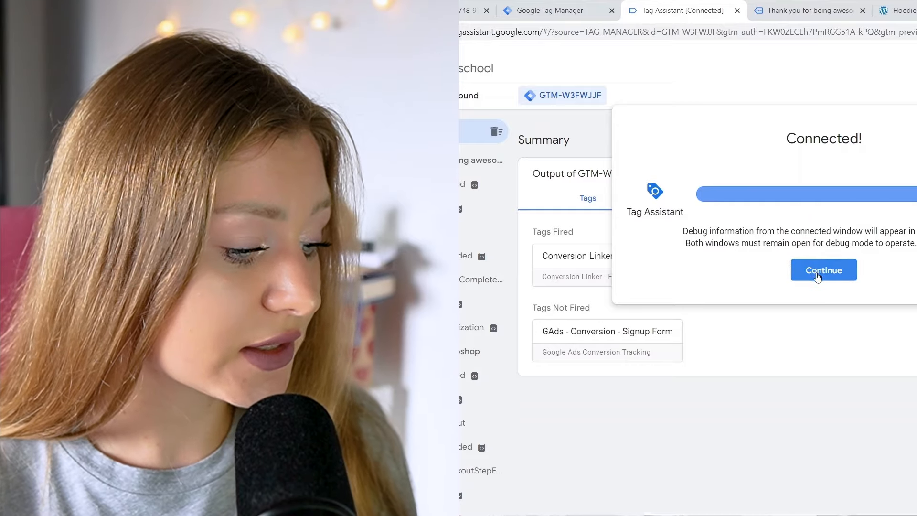
click(818, 276)
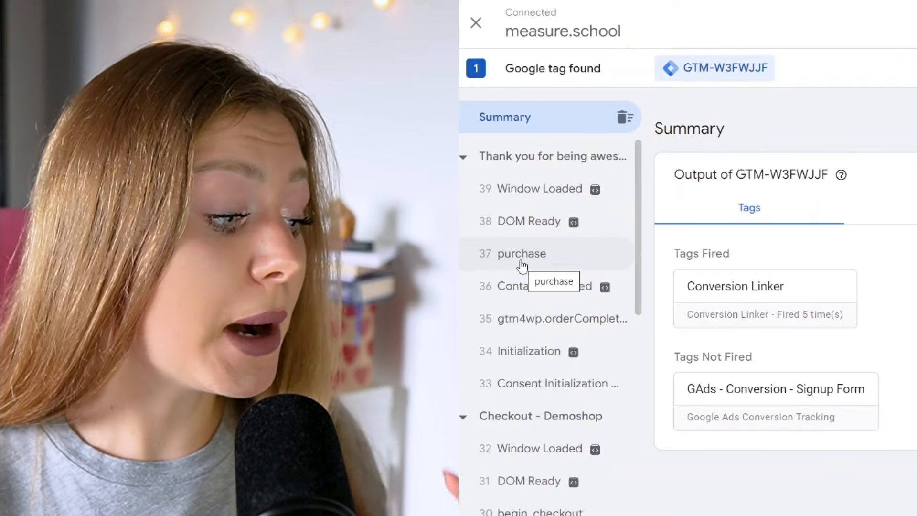
click(523, 253)
click(784, 215)
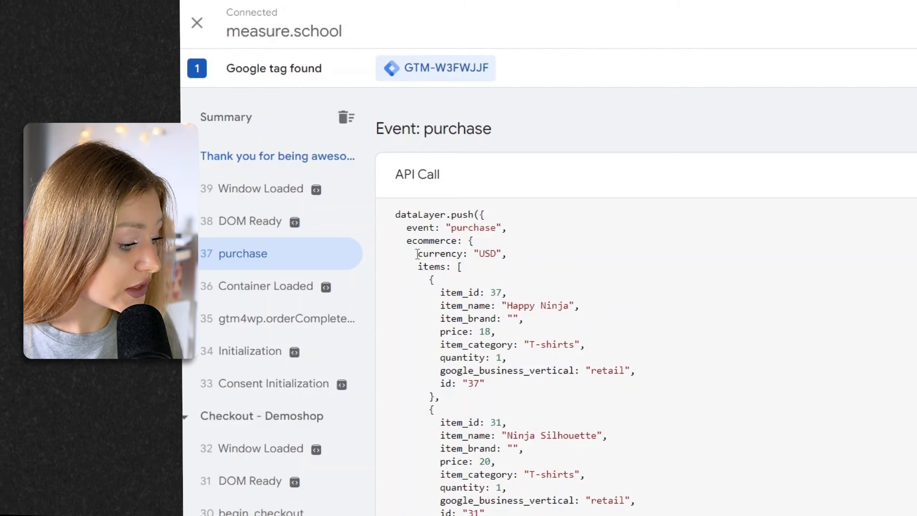
scroll(473, 293, down, 3)
scroll(474, 292, up, 1)
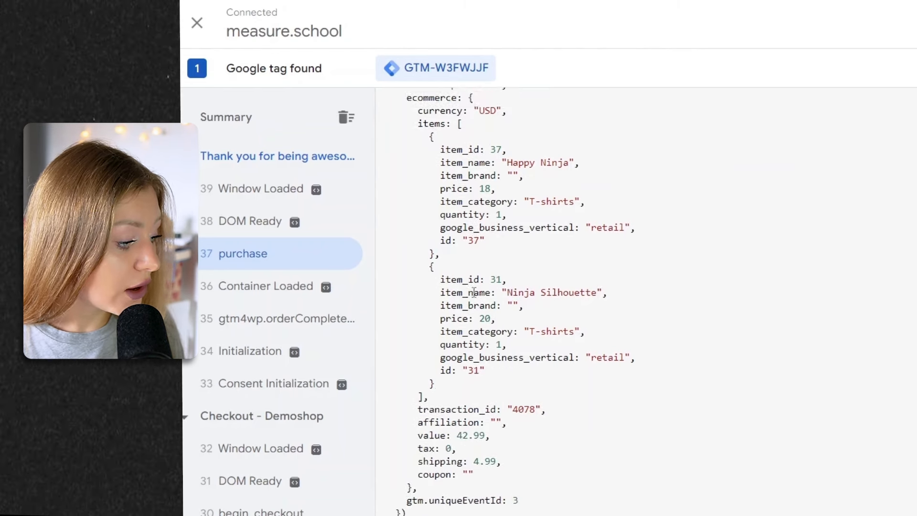
scroll(473, 293, up, 1)
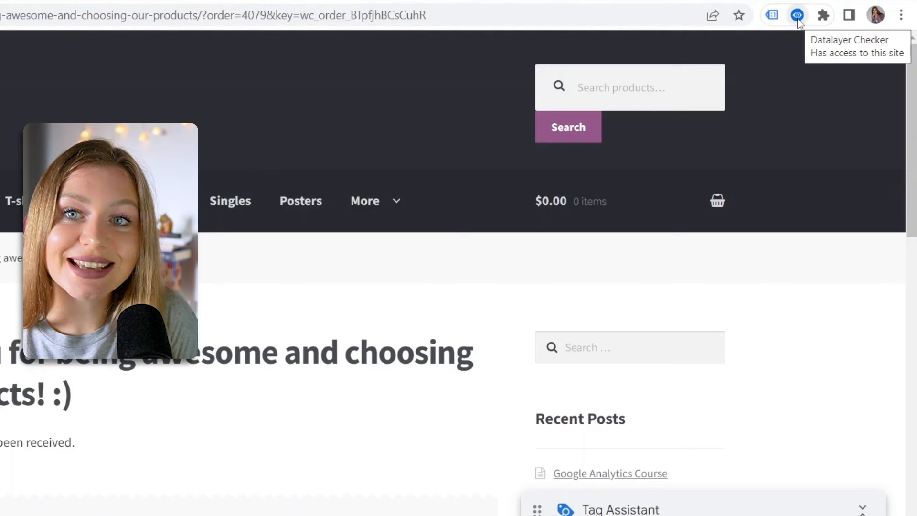
Expand the purchase event in the Datalayer Checker extension and examine its ecommerce keys and values
click(797, 15)
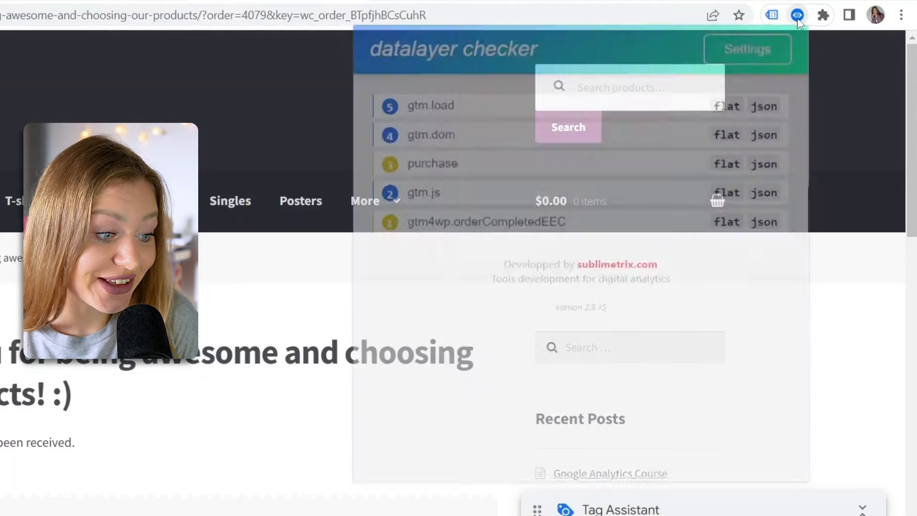
click(443, 172)
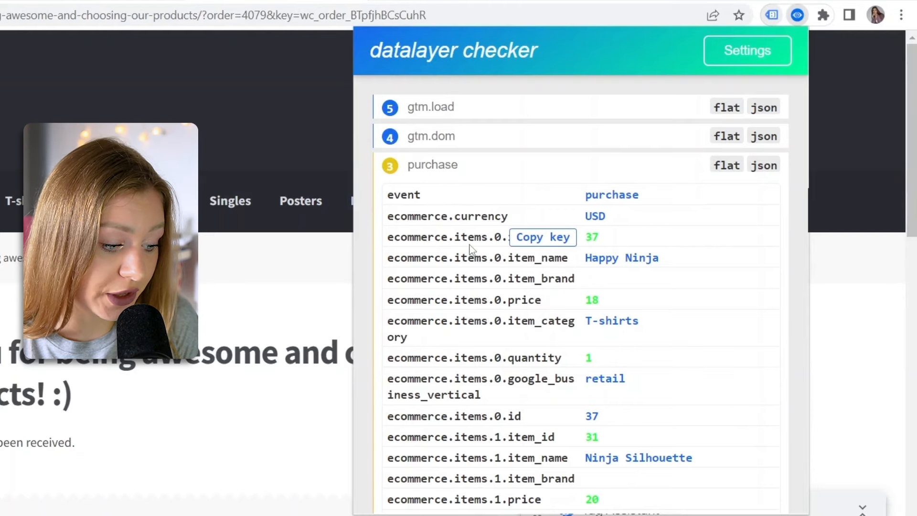
scroll(471, 249, down, 8)
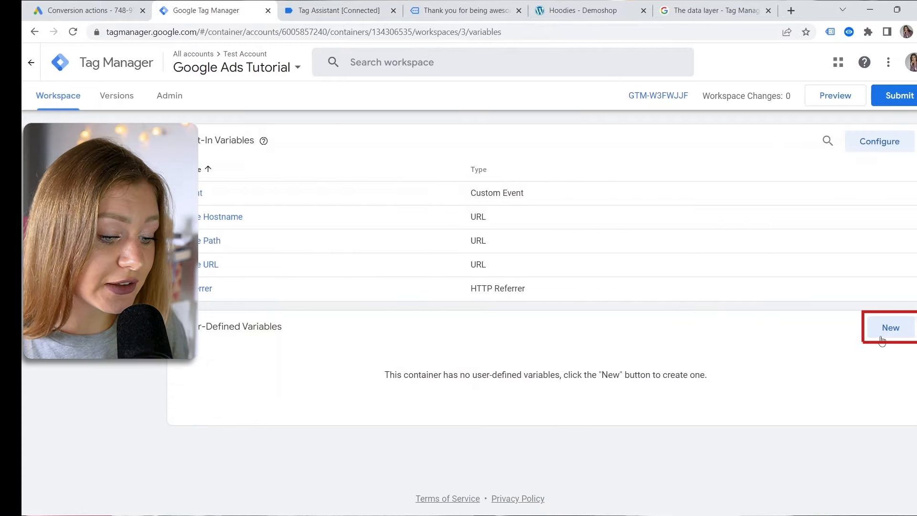
Begin a new user-defined variable in the container and choose Data Layer Variable as its type
click(867, 328)
click(655, 174)
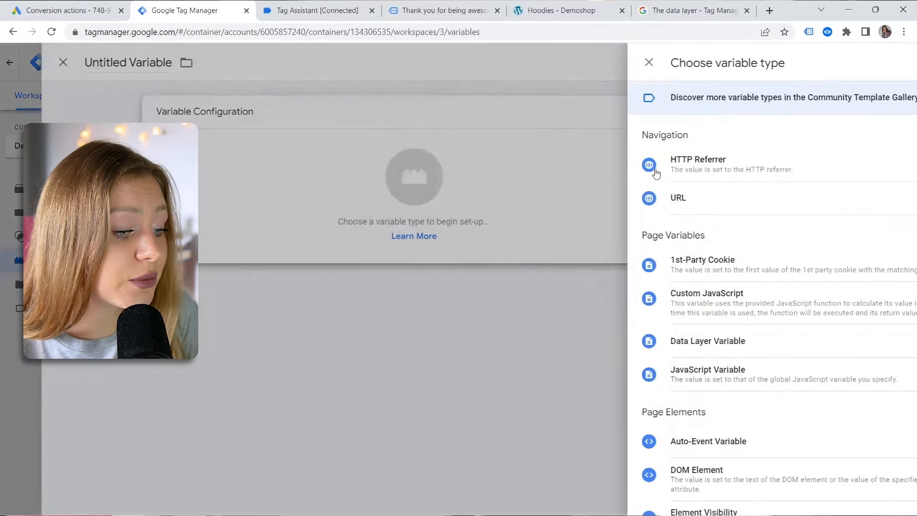
scroll(608, 171, down, 1)
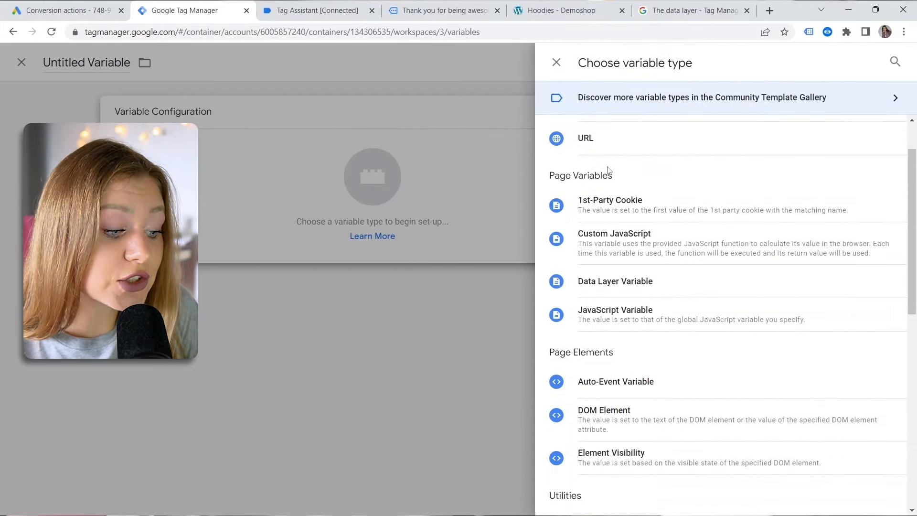
Copy the ecommerce.value key of the purchase event from Datalayer Checker on the Demoshop order confirmation page
click(445, 10)
click(827, 32)
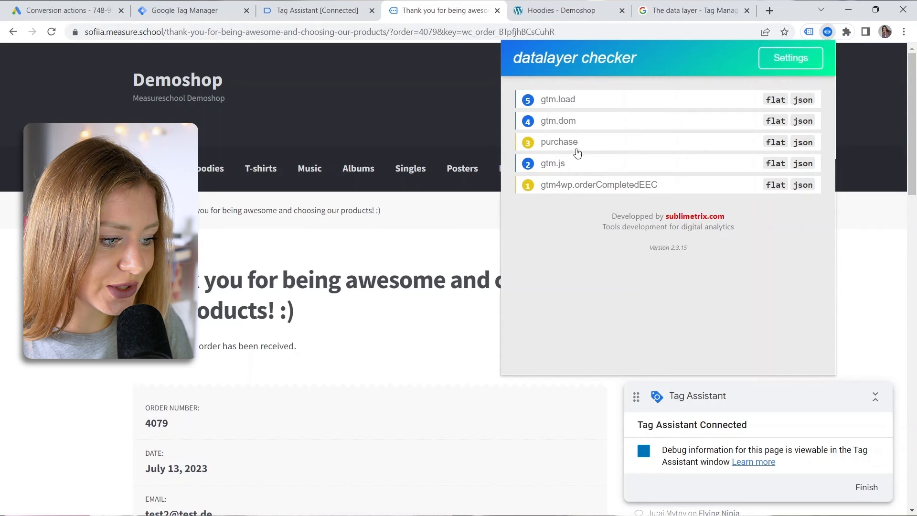
click(576, 145)
scroll(598, 210, down, 10)
mouse_move(637, 227)
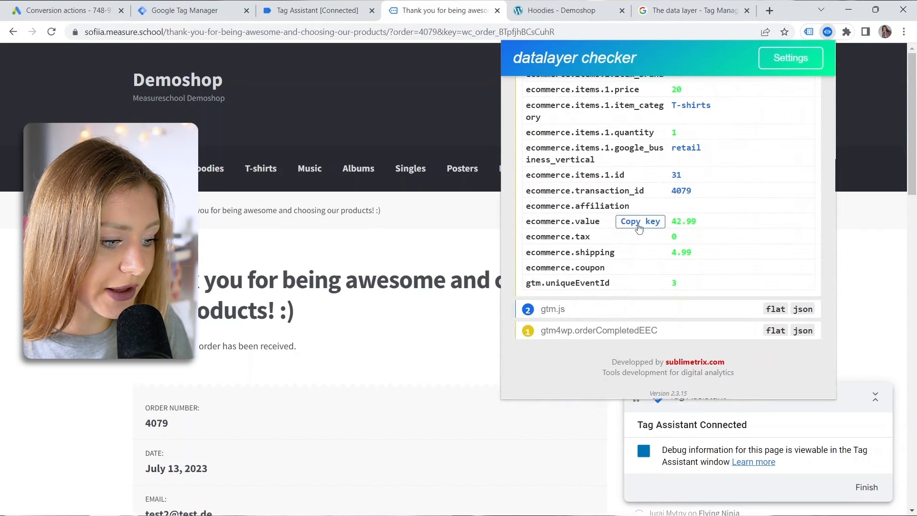
click(637, 227)
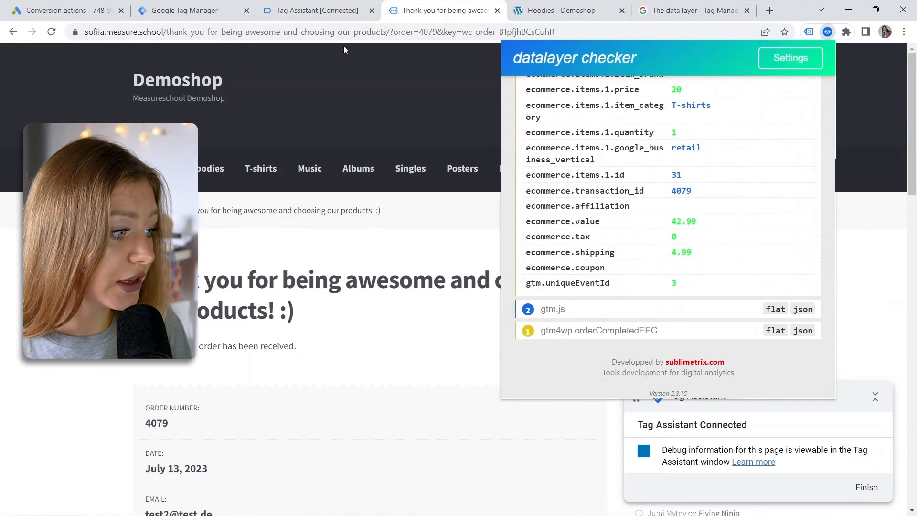
Back in Tag Manager, set the data layer variable name to ecommerce.value and save the variable as "DLV - Value"
click(320, 13)
click(175, 17)
click(308, 227)
key(ctrl+v)
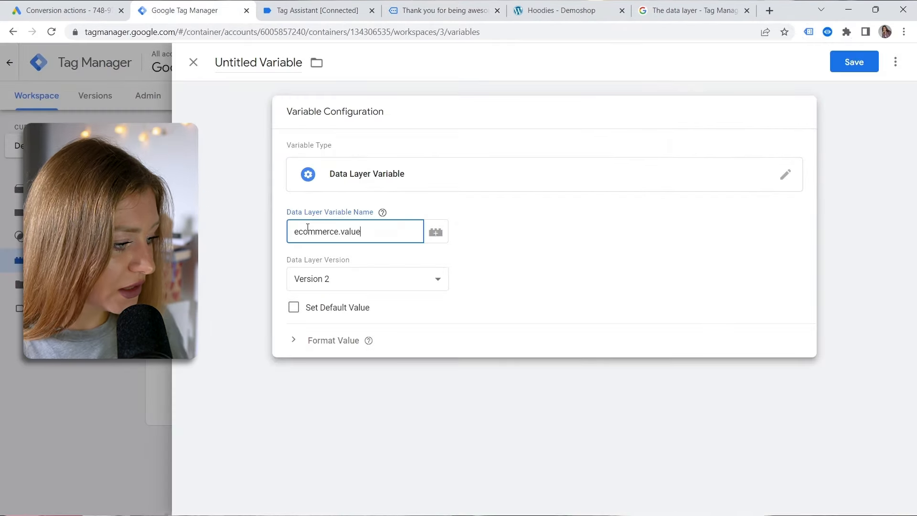
click(258, 62)
text(DLV - Value)
click(854, 61)
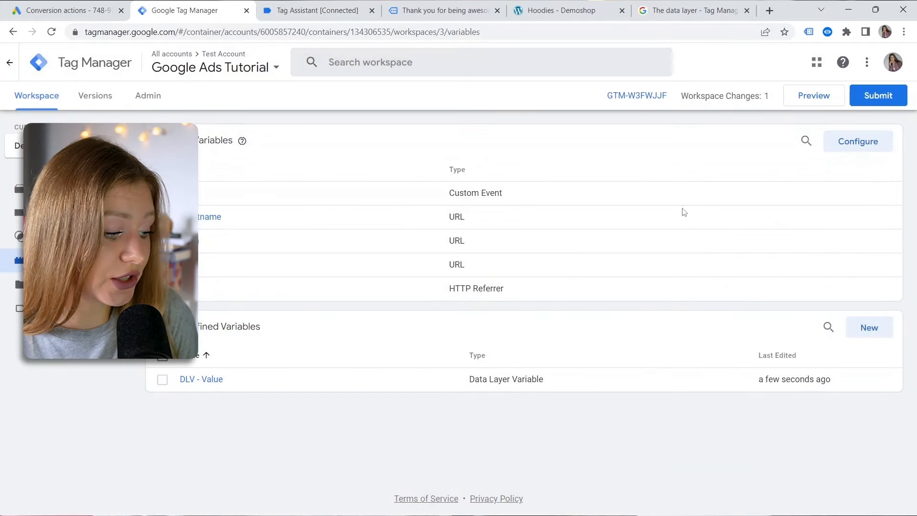
Begin a second user-defined variable of the Data Layer Variable type
click(869, 328)
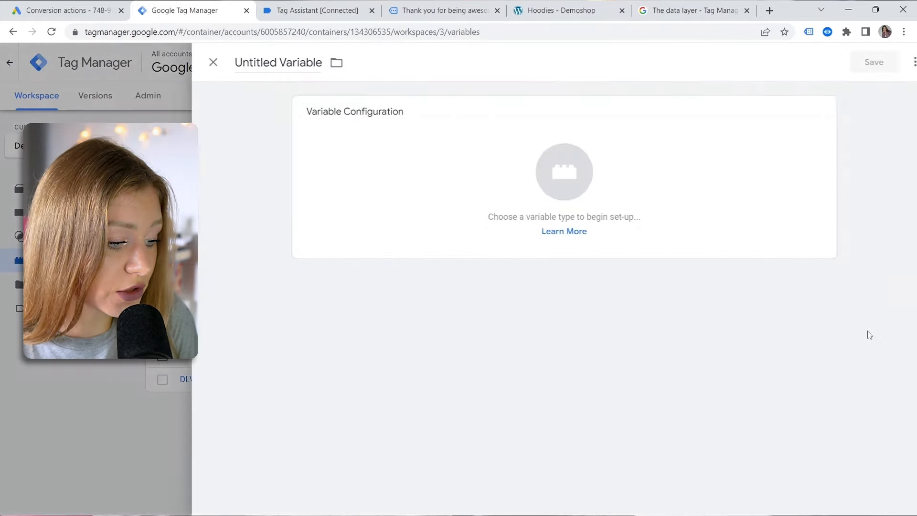
click(403, 154)
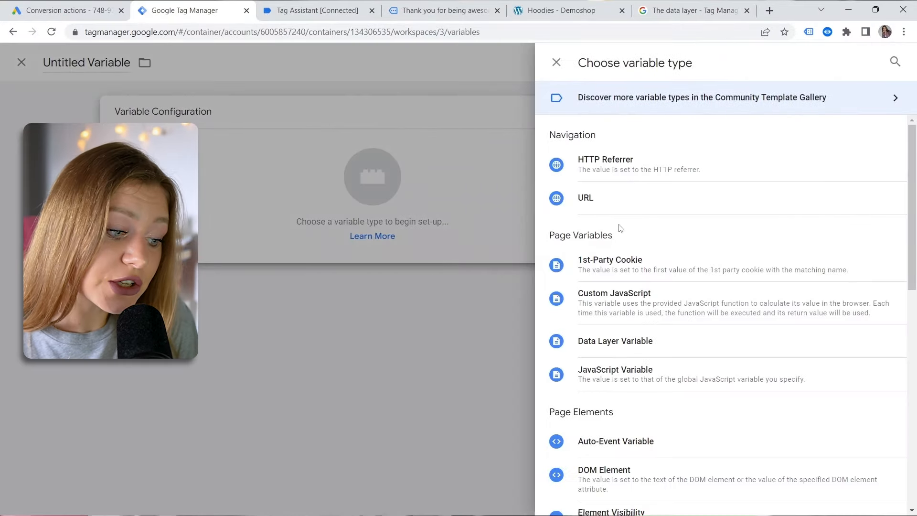
click(631, 342)
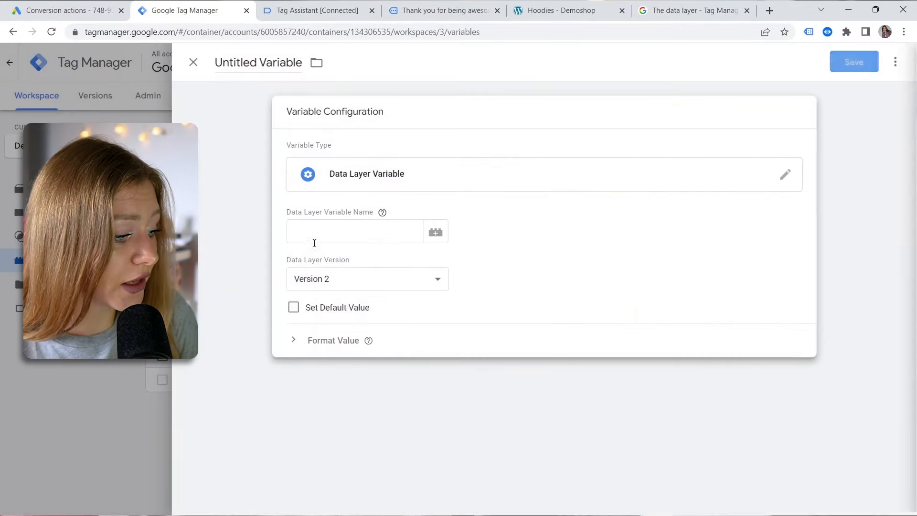
Copy the ecommerce.transaction_id key of the purchase event from Datalayer Checker on the order confirmation page
click(439, 9)
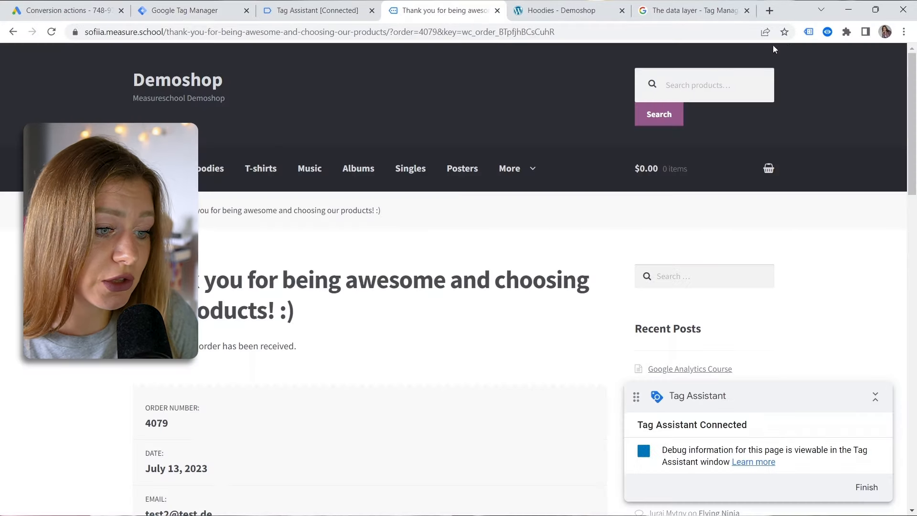
click(828, 32)
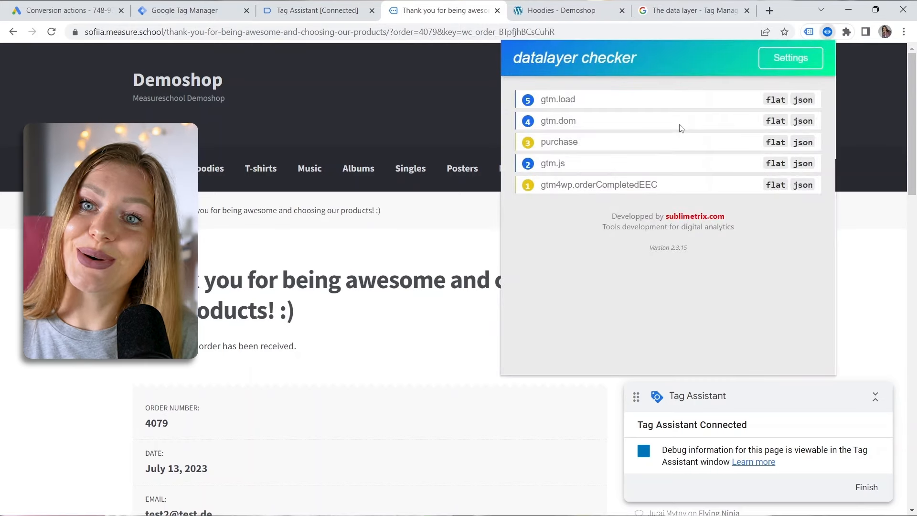
click(595, 142)
scroll(638, 235, down, 6)
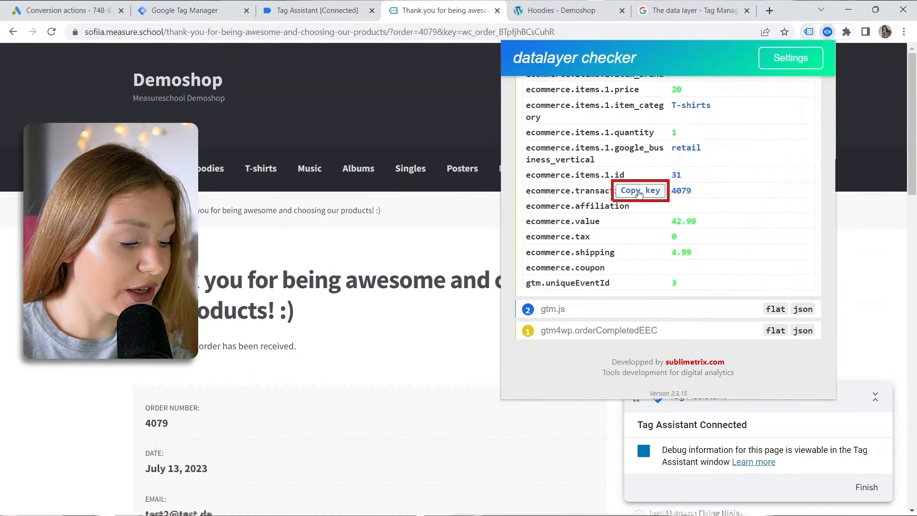
click(639, 194)
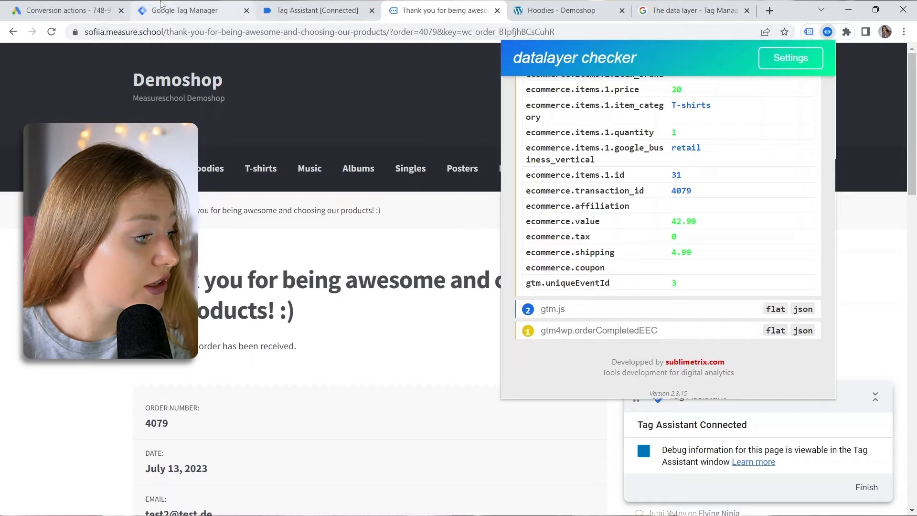
In Tag Manager, set the data layer variable name to ecommerce.transaction_id and save the variable as "DLV - Transaction ID"
click(186, 10)
key(ctrl+v)
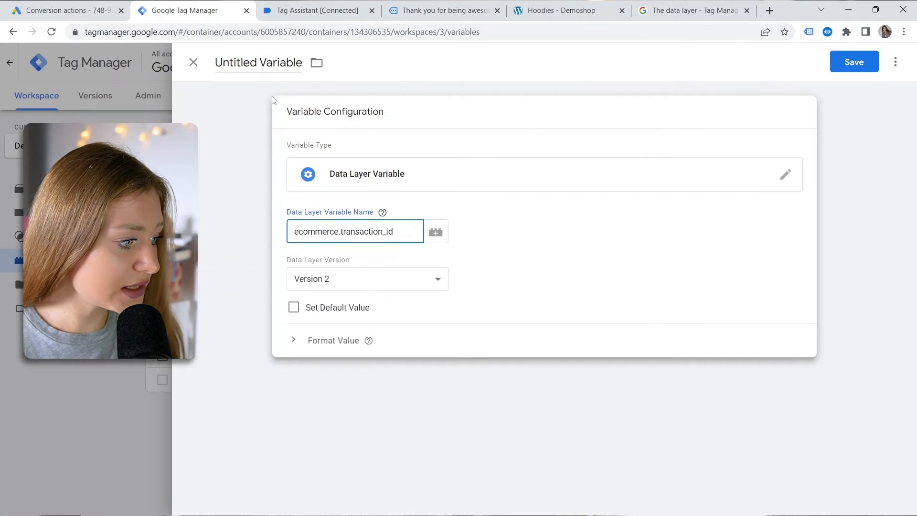
click(262, 68)
key(ctrl+a)
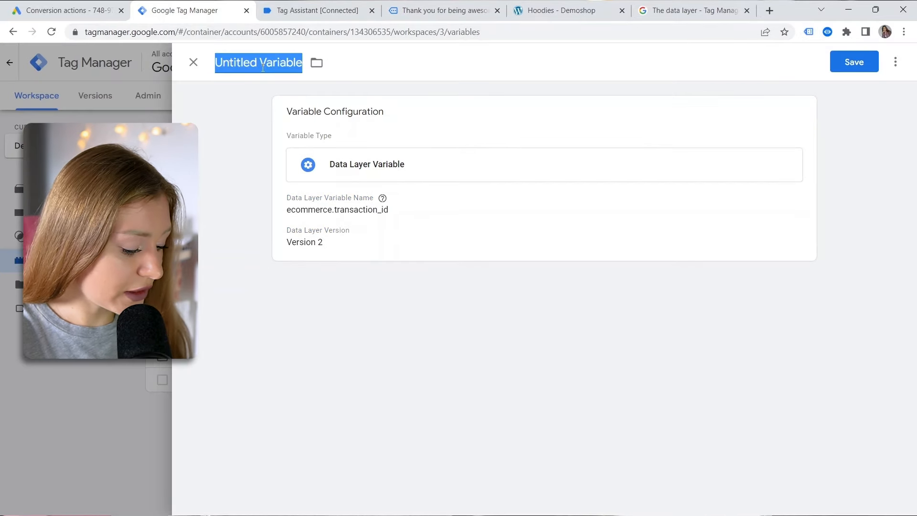
text(DLV -)
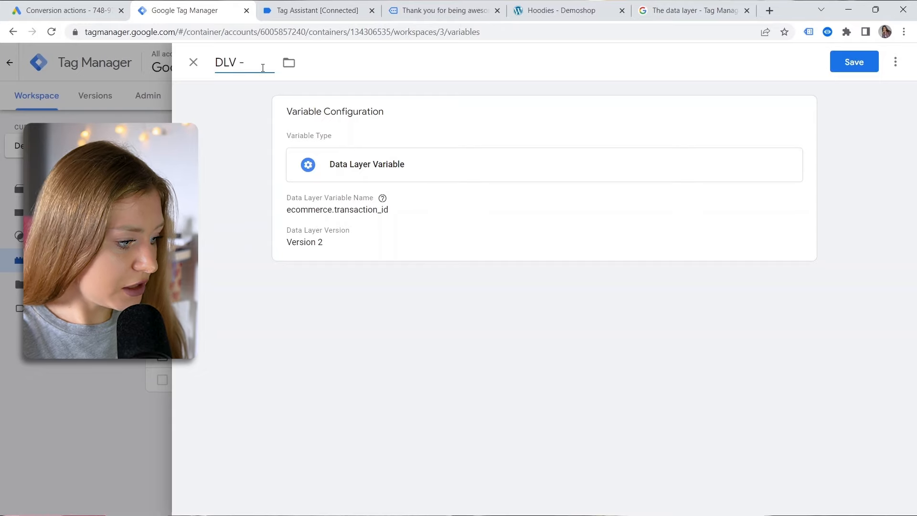
text( Transaction ID)
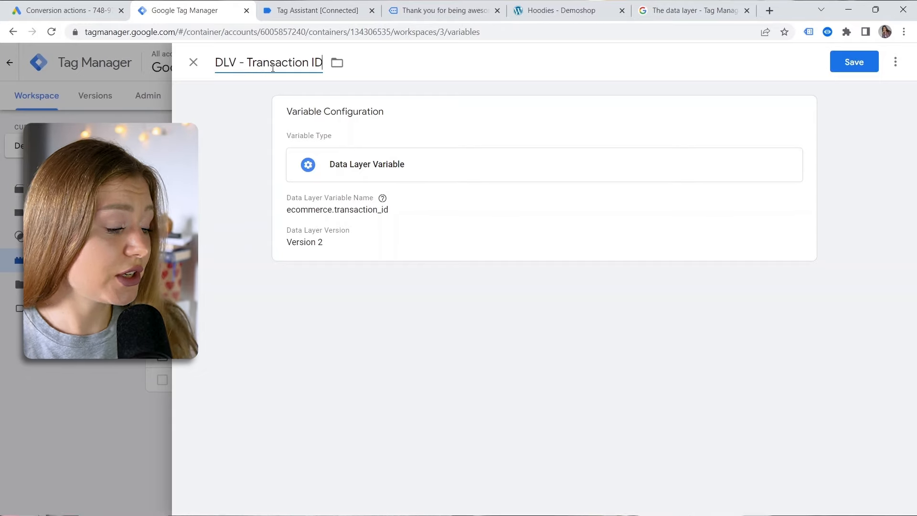
click(850, 64)
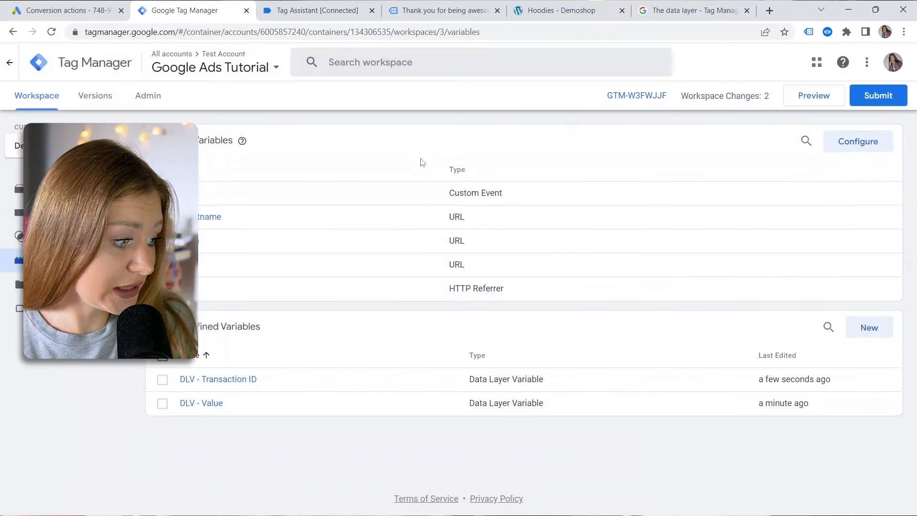
Begin a new tag in the workspace with Google Ads Conversion Tracking as its tag type
click(19, 212)
click(864, 147)
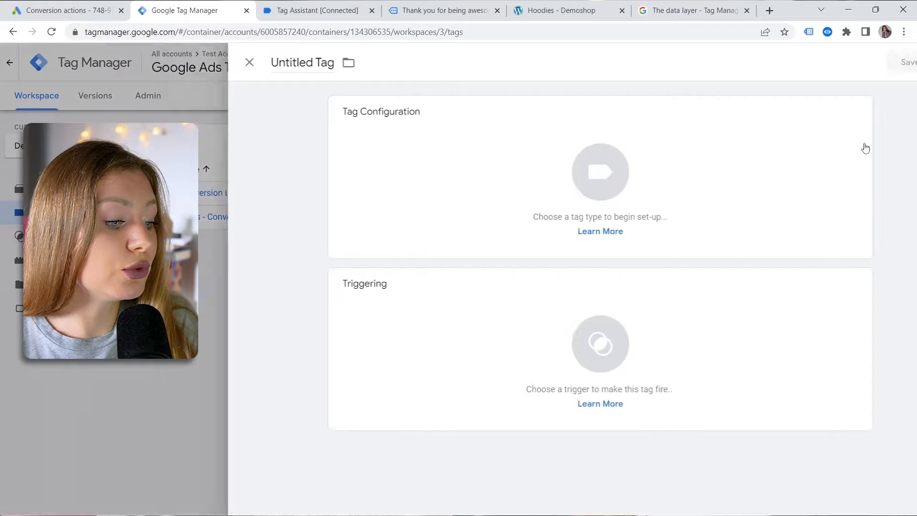
click(609, 152)
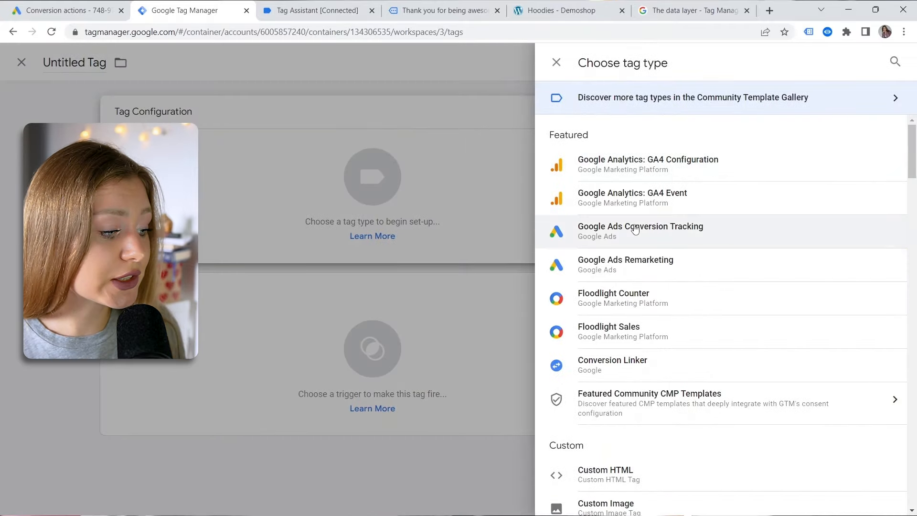
click(635, 230)
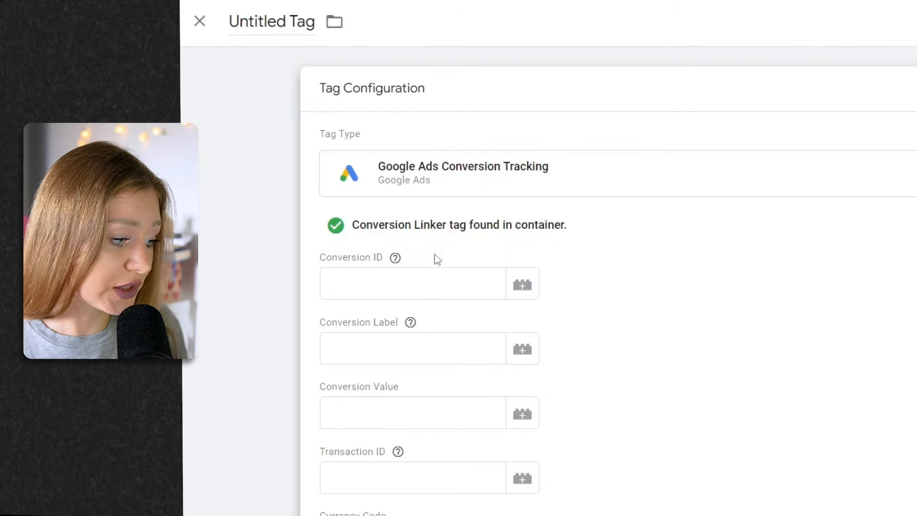
click(373, 281)
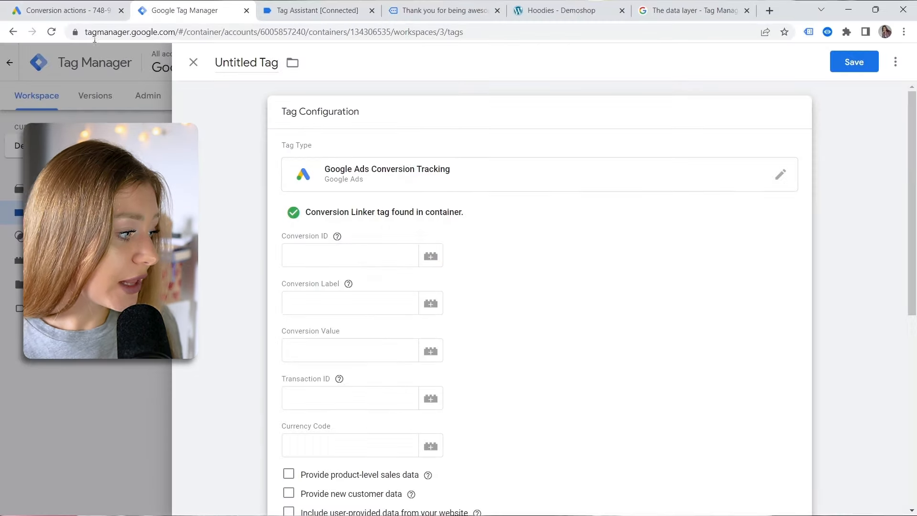
Switch to Google Ads and start a new conversion action that tracks conversions on a website
click(61, 18)
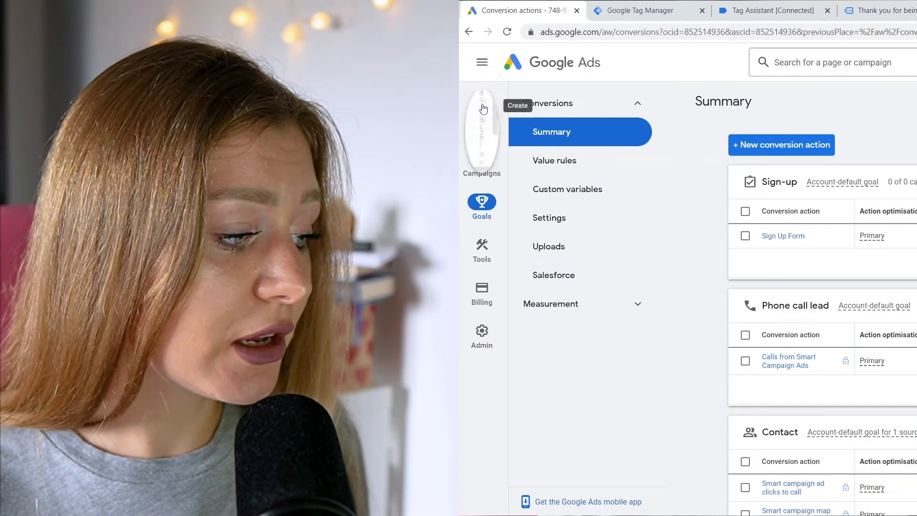
click(26, 105)
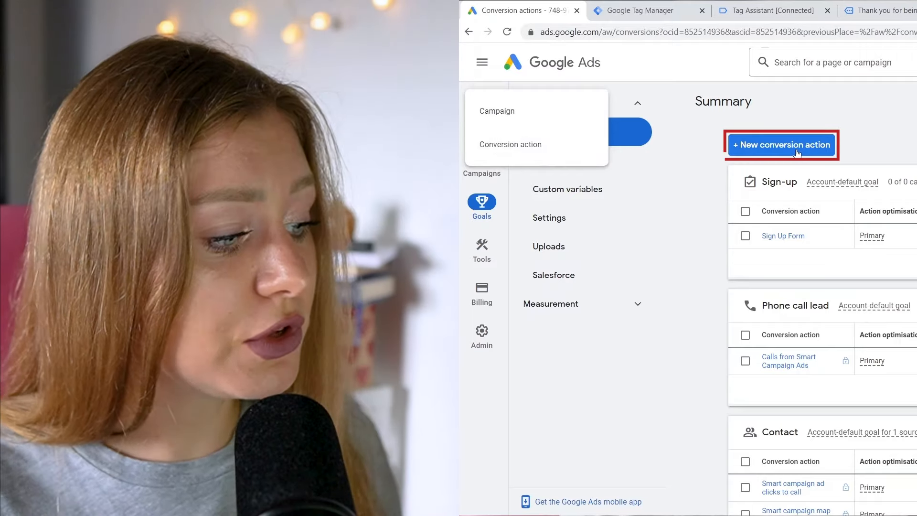
click(797, 153)
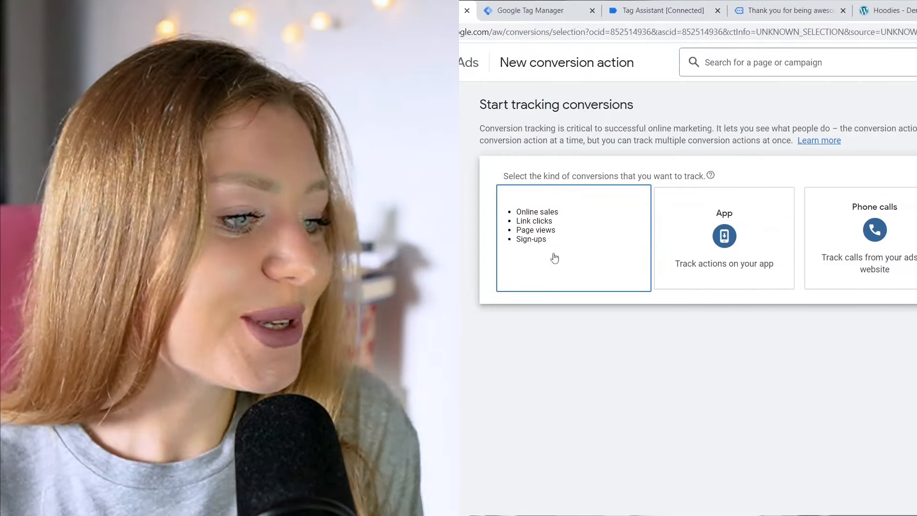
click(294, 257)
click(554, 255)
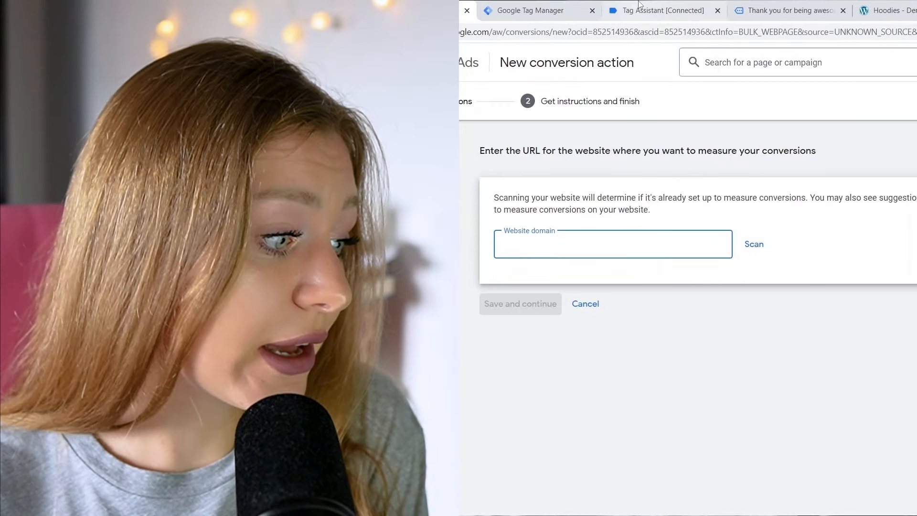
Scan the Demoshop website domain and add a conversion action manually using code
click(789, 10)
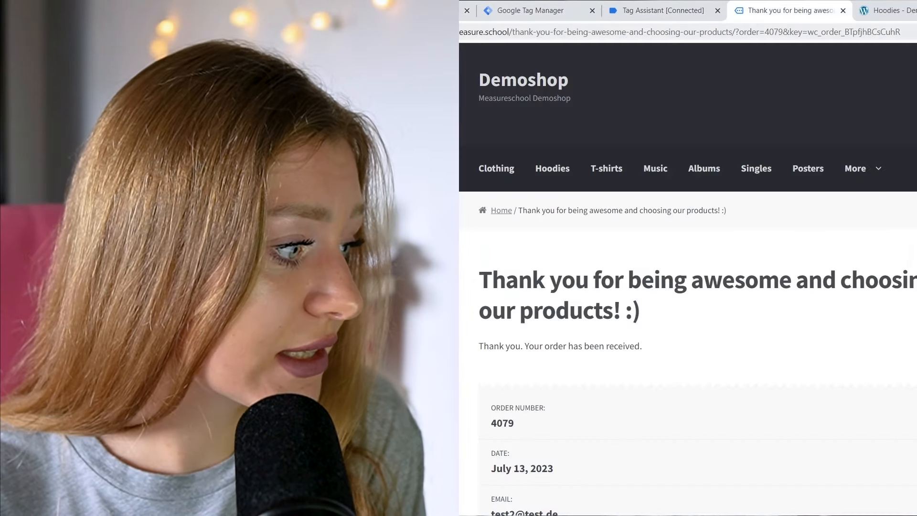
click(500, 10)
scroll(639, 291, down, 5)
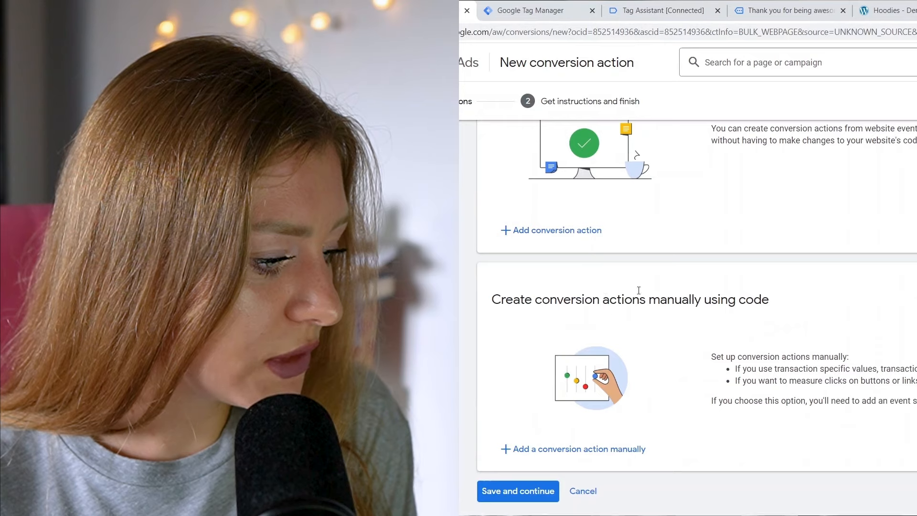
scroll(602, 250, down, 1)
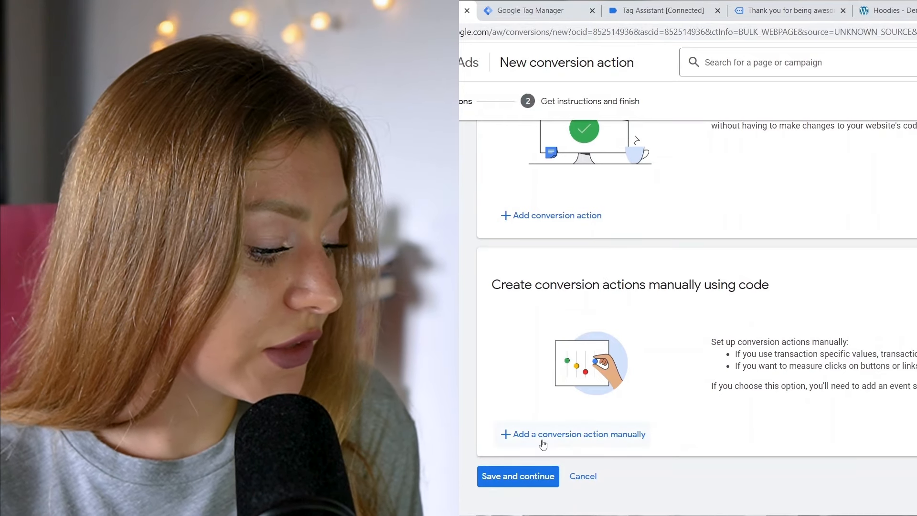
click(543, 444)
Set the conversion action's goal category to Purchase and name it "Purchase with Value"
click(781, 210)
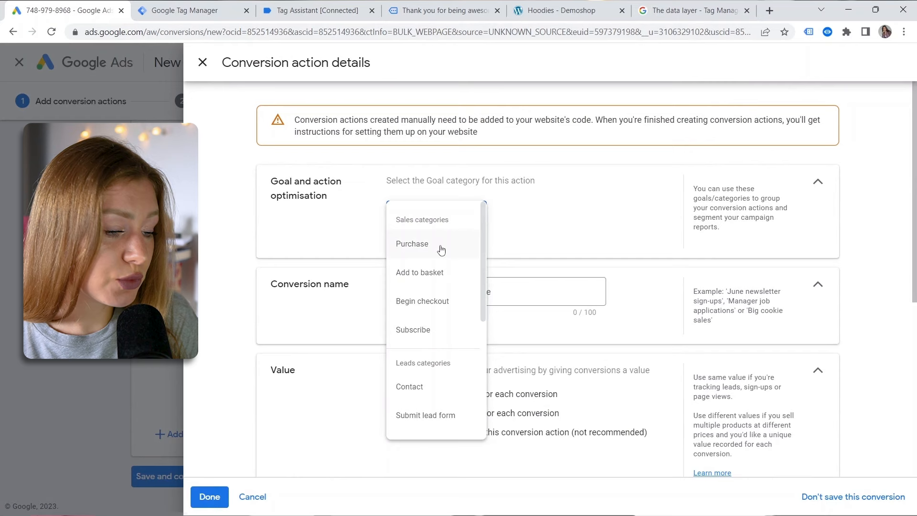
click(440, 249)
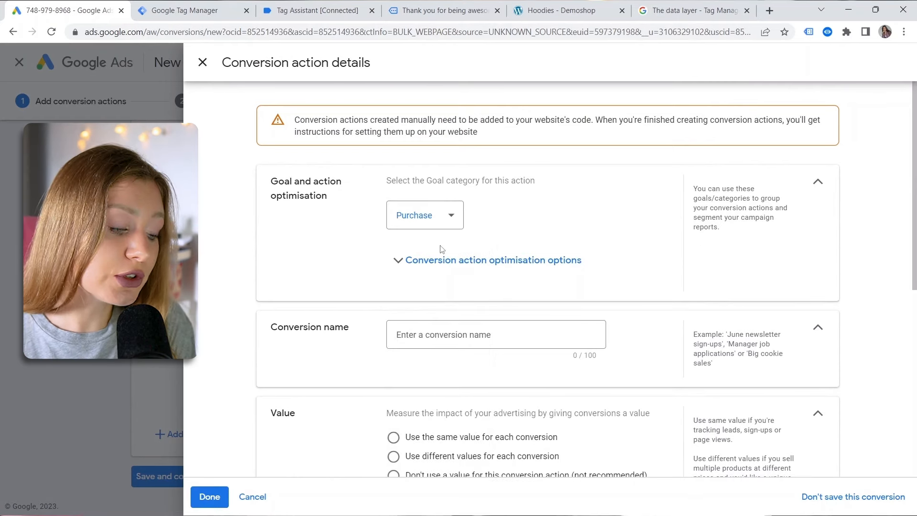
click(472, 343)
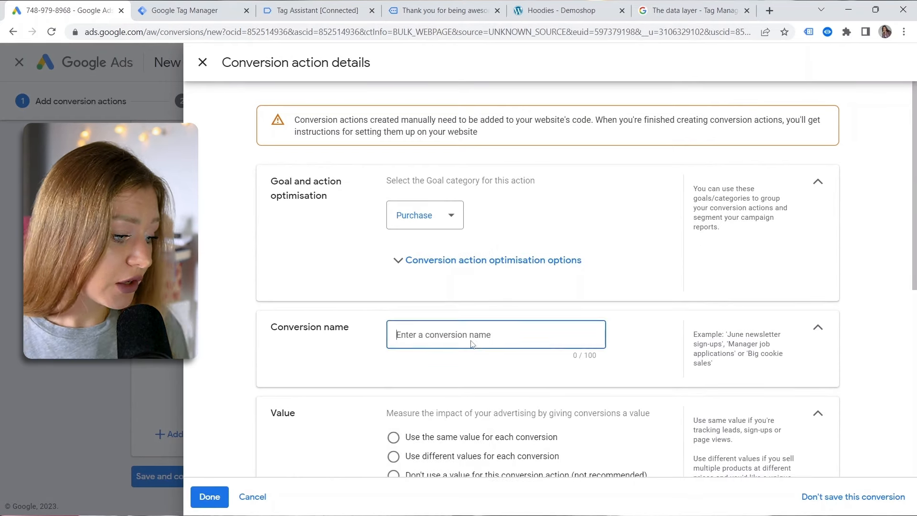
text(Purchase with Value)
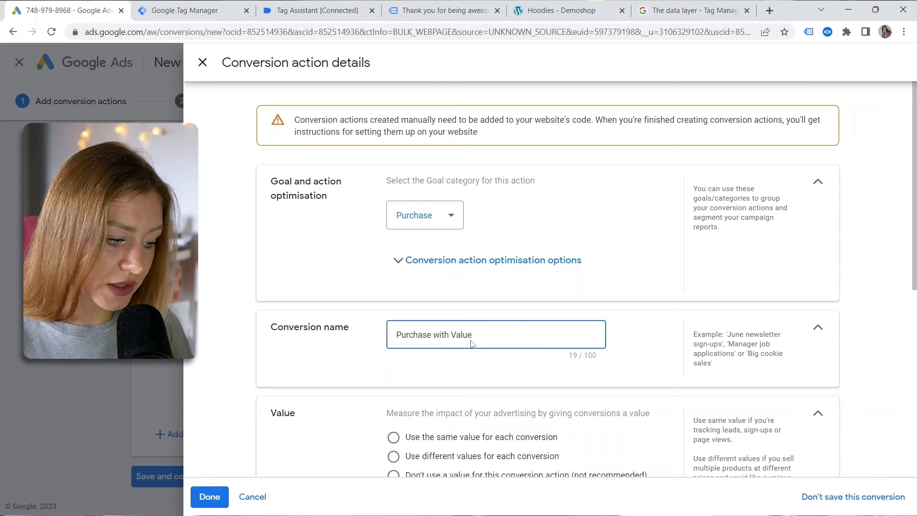
scroll(472, 344, down, 1)
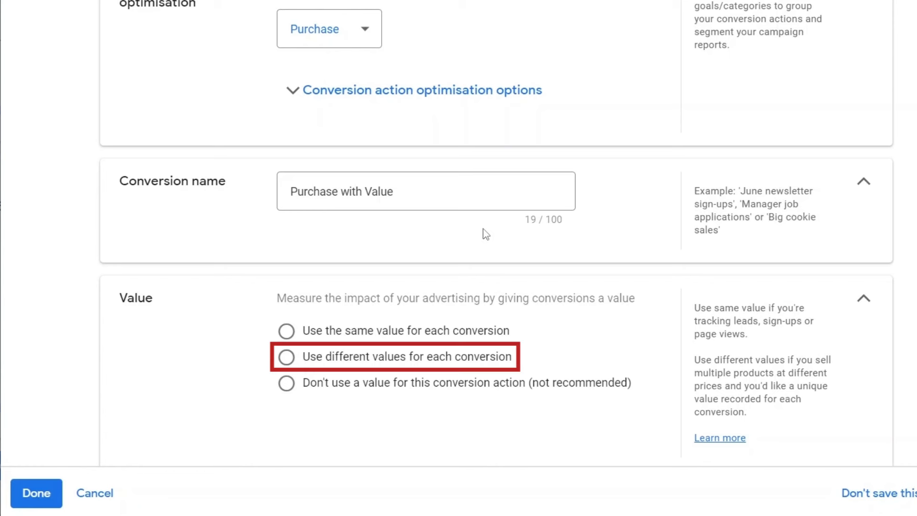
Use different values for each conversion, keep counting every conversion, then save the conversion action and continue to its setup instructions
click(283, 361)
scroll(253, 328, down, 2)
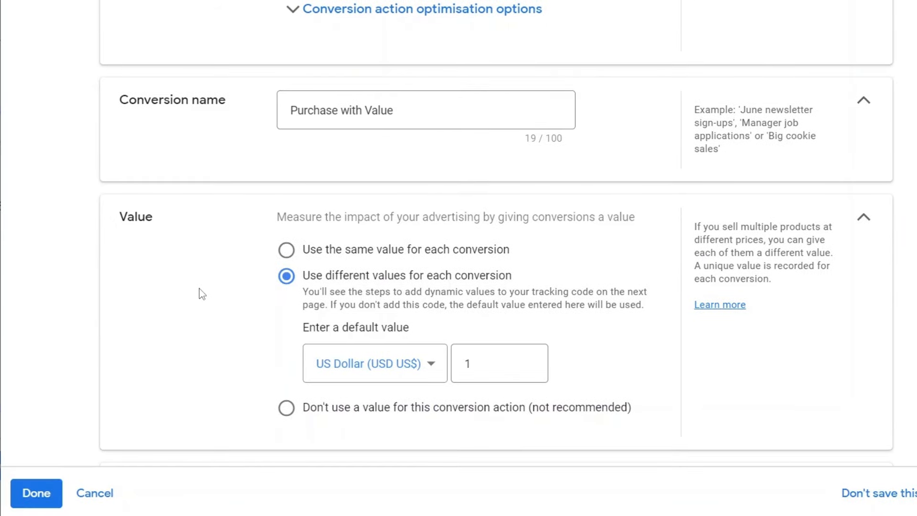
scroll(573, 277, down, 5)
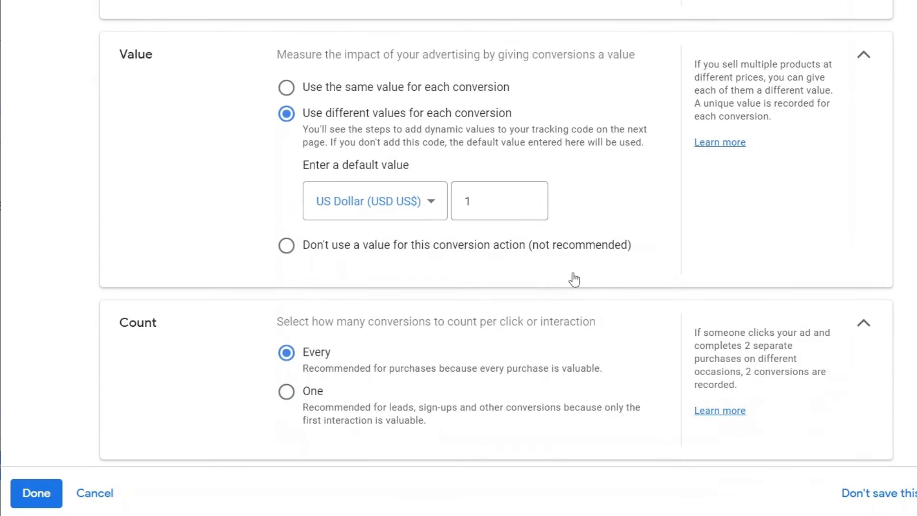
scroll(575, 278, down, 1)
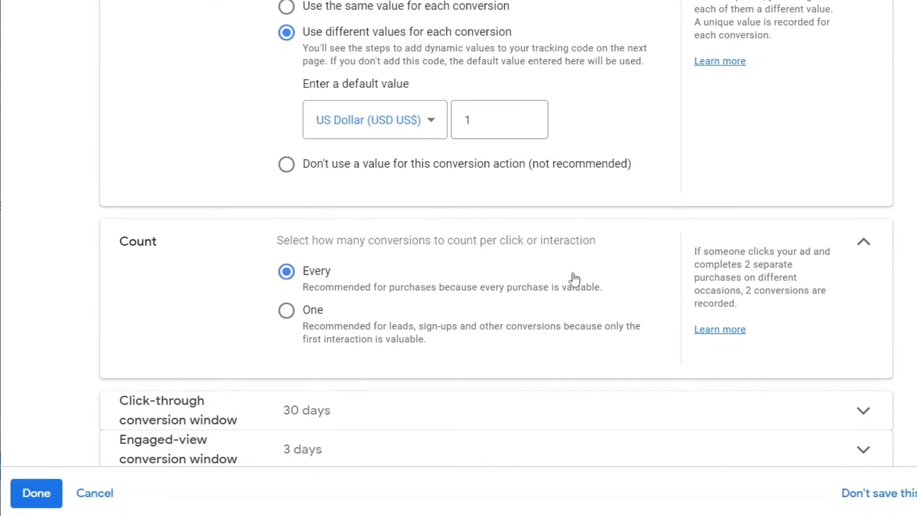
scroll(574, 272, down, 3)
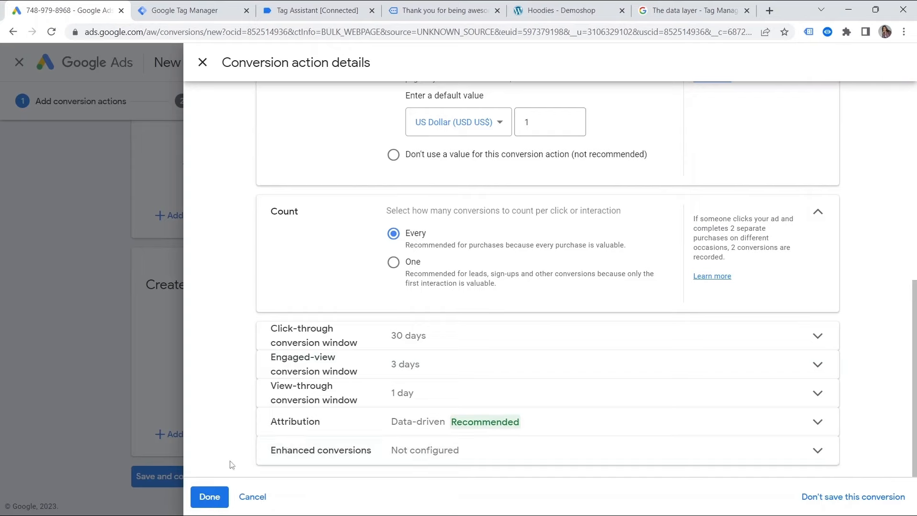
click(209, 497)
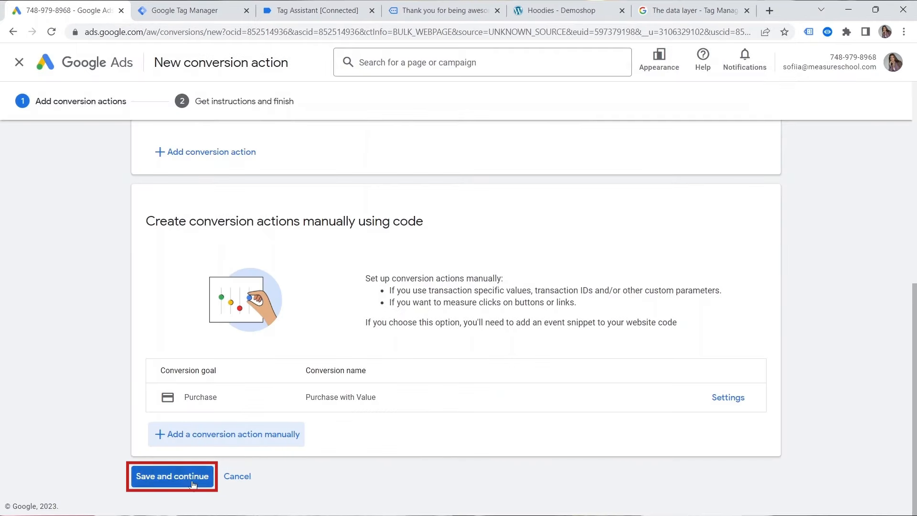
click(193, 483)
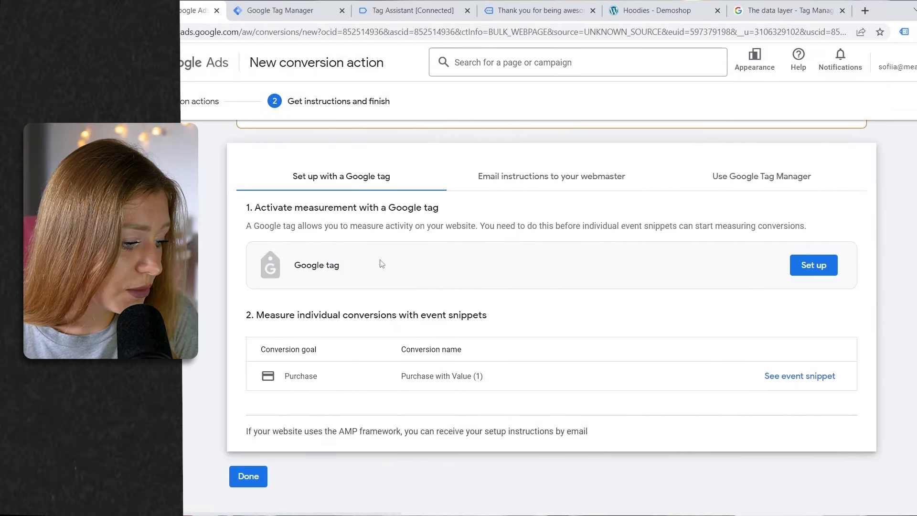
Show the Google Tag Manager setup instructions and copy the Conversion ID into the new tag's Conversion ID in Google Tag Manager
click(739, 180)
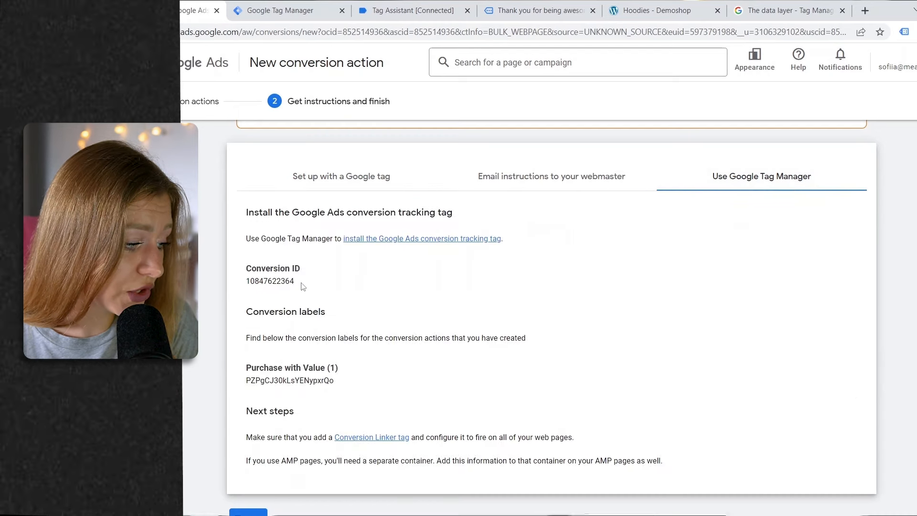
drag(296, 282, 247, 285)
key(ctrl+c)
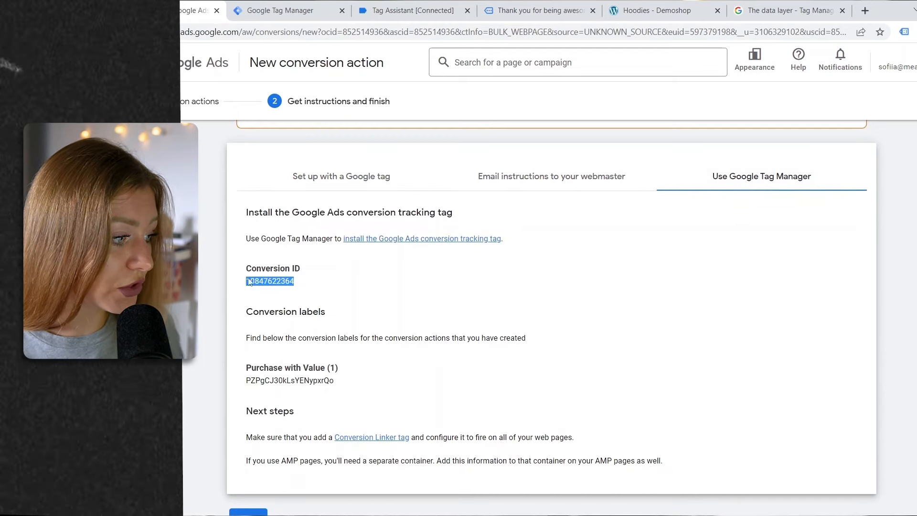
click(302, 8)
click(400, 258)
key(ctrl+v)
Copy the Purchase with Value conversion label from Google Ads into the tag's Conversion Label in Google Tag Manager
click(198, 10)
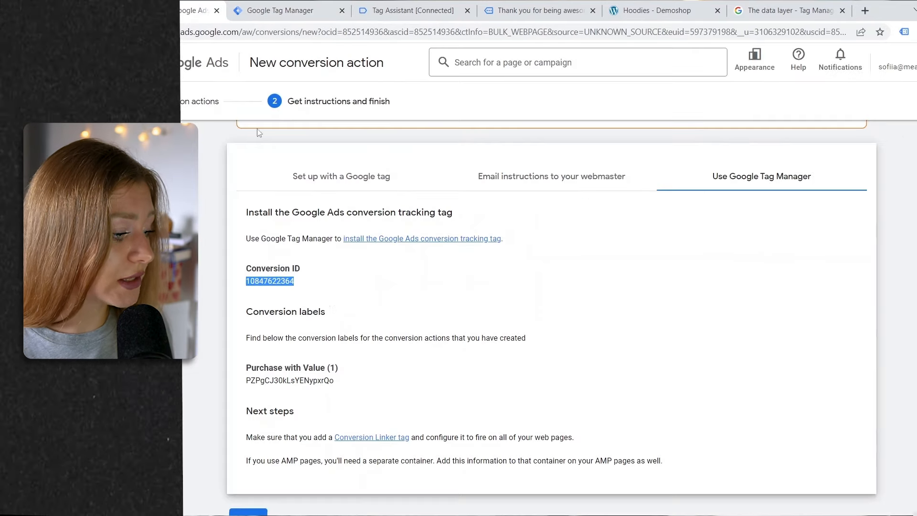
drag(342, 381, 241, 385)
key(ctrl+c)
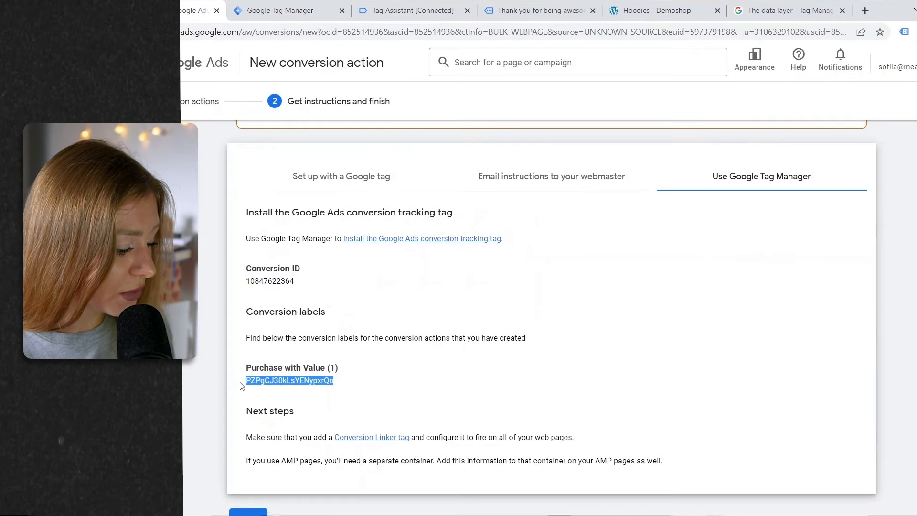
click(283, 15)
click(408, 308)
key(ctrl+v)
Assign the DLV - Value variable to the tag's Conversion Value and DLV - Transaction ID to its Transaction ID
click(526, 352)
click(332, 140)
click(526, 398)
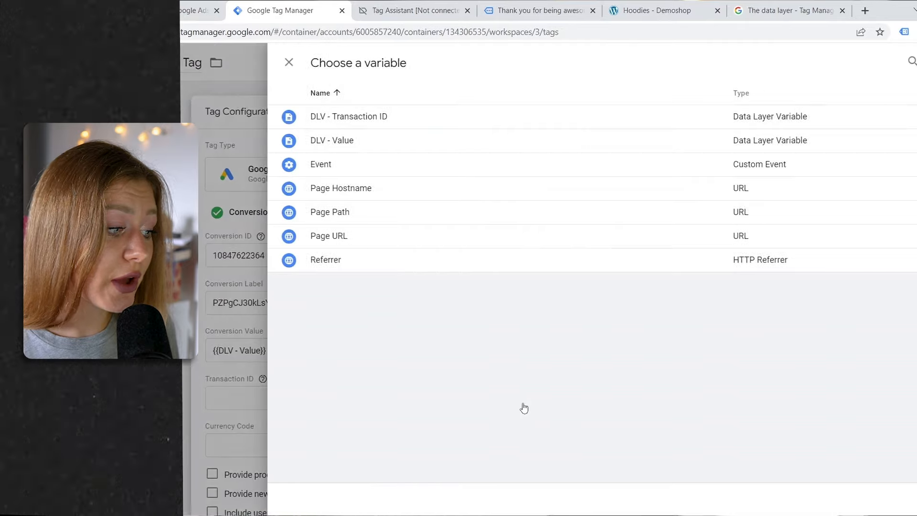
click(417, 117)
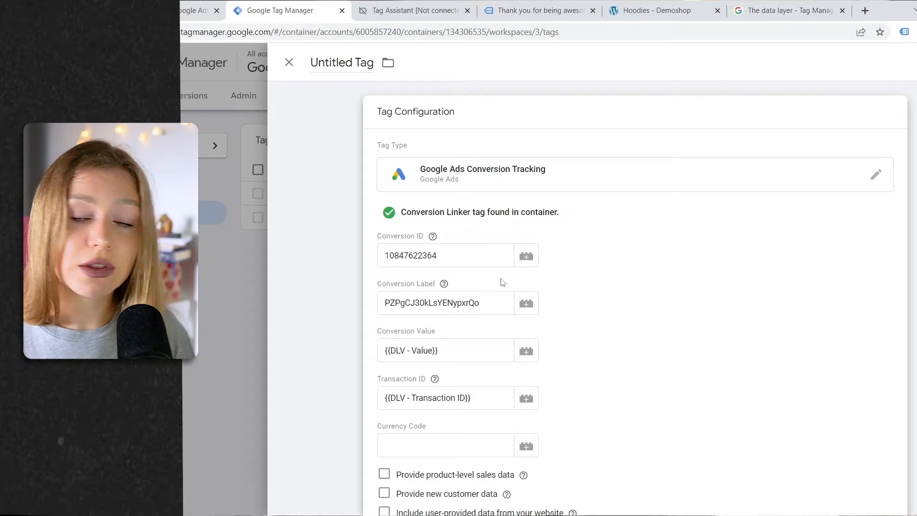
Create a new Custom Event trigger for the tag with the event name "purchase", firing on all custom events
scroll(501, 260, down, 7)
click(557, 407)
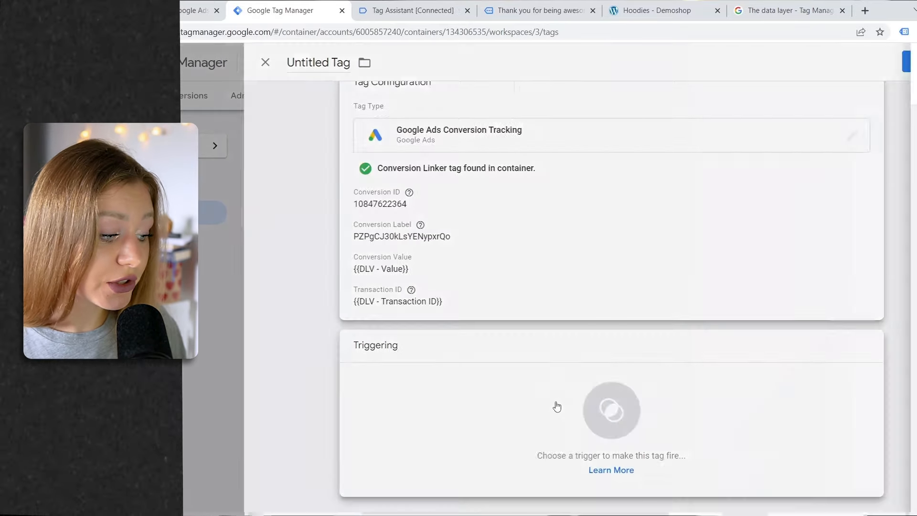
click(896, 68)
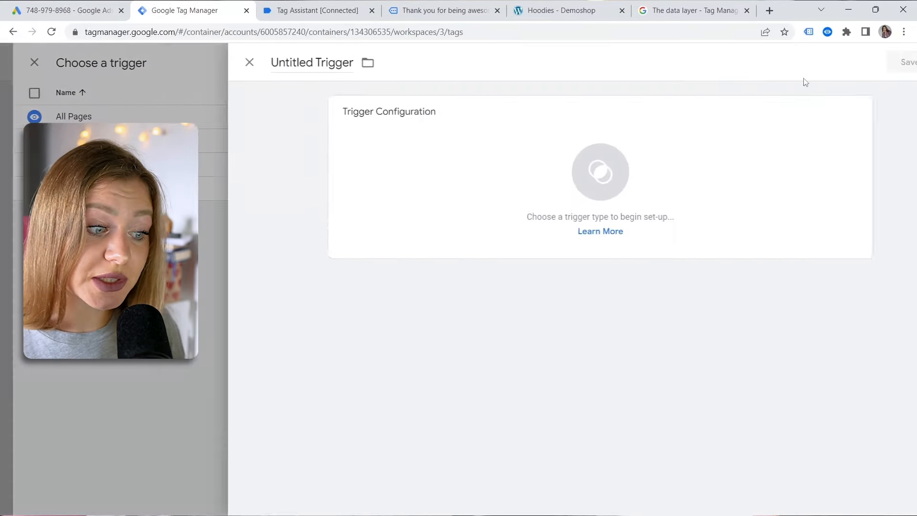
click(545, 157)
scroll(602, 335, down, 5)
click(602, 364)
click(367, 232)
click(385, 263)
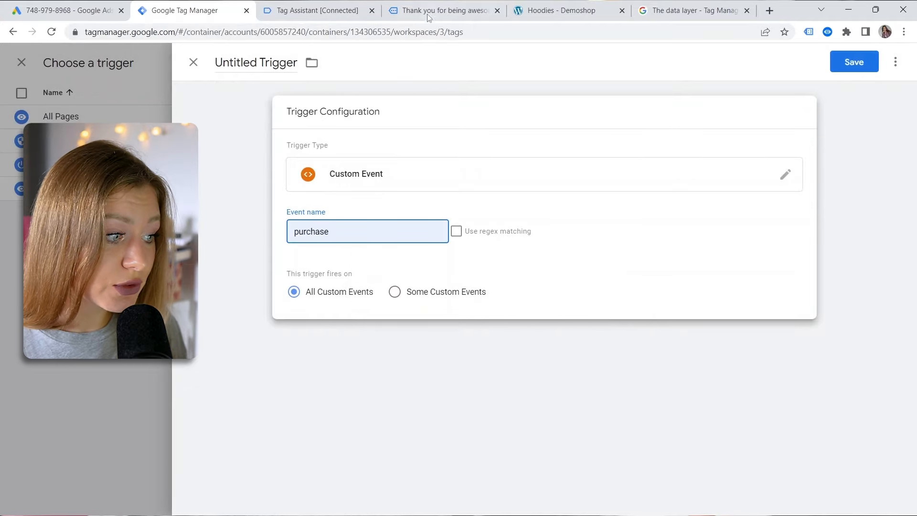
Check the purchase event's name in Tag Assistant's data layer call, returning to the trigger in Google Tag Manager
click(427, 14)
click(317, 16)
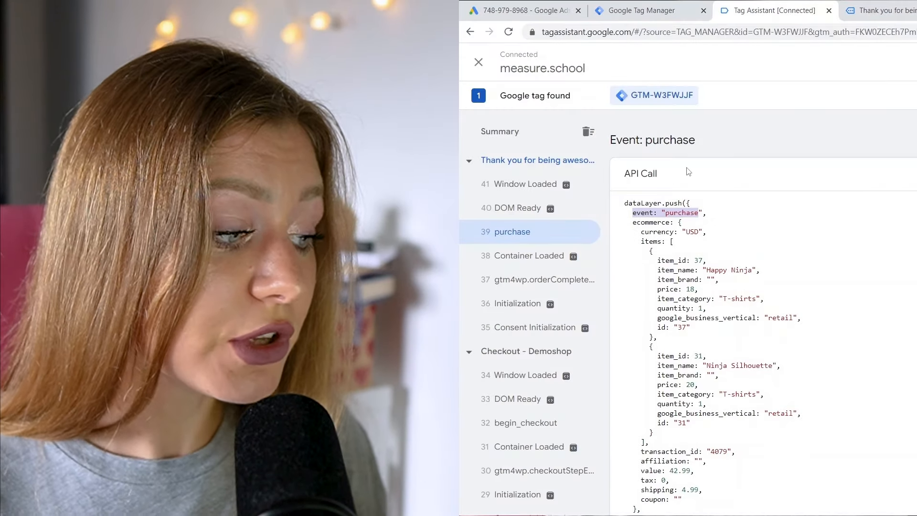
click(687, 11)
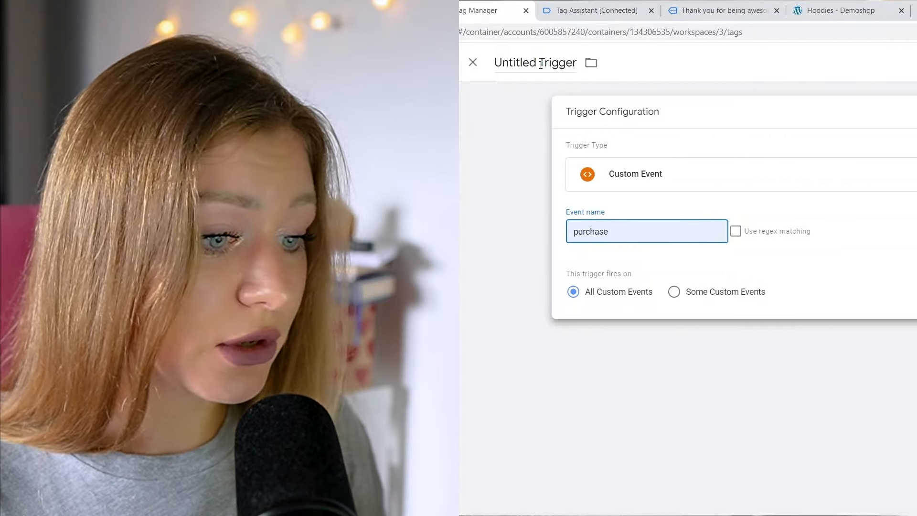
Name the trigger "CE - Purchase" and save it
click(715, 58)
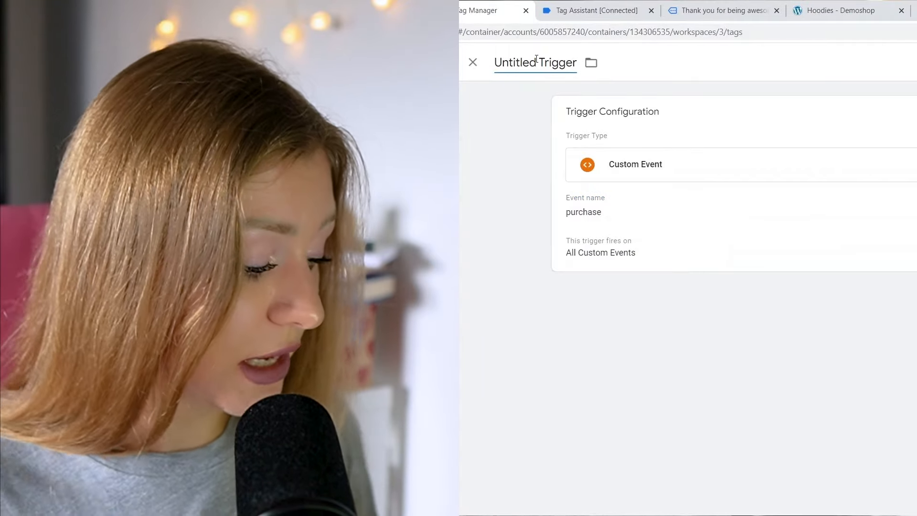
click(537, 58)
text(CE - Purchase)
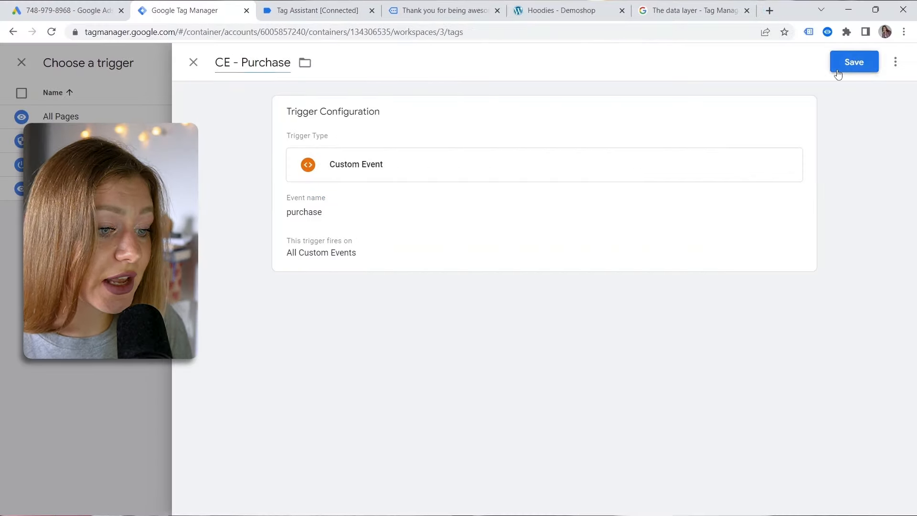
click(838, 72)
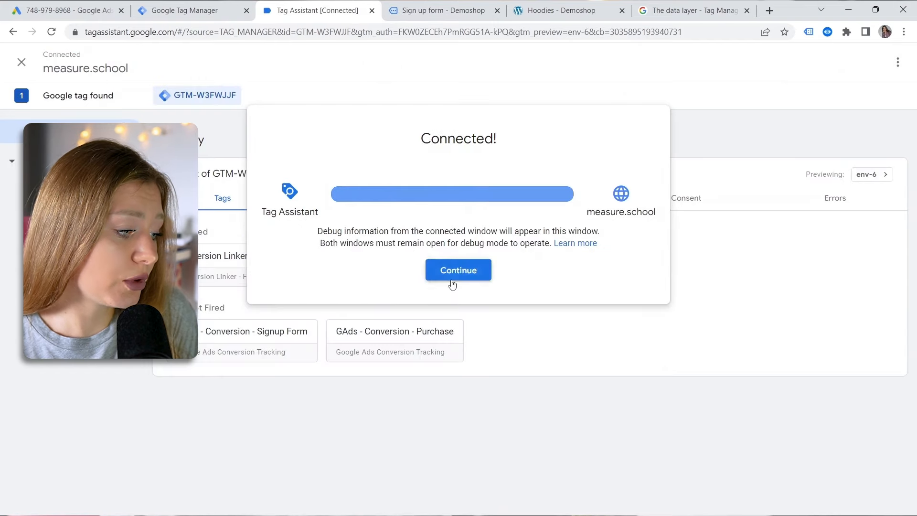
Continue the connected Tag Assistant debug session and open the Woo Album #2 product from Demoshop's Music category
click(452, 277)
key(ctrl+Tab)
click(311, 173)
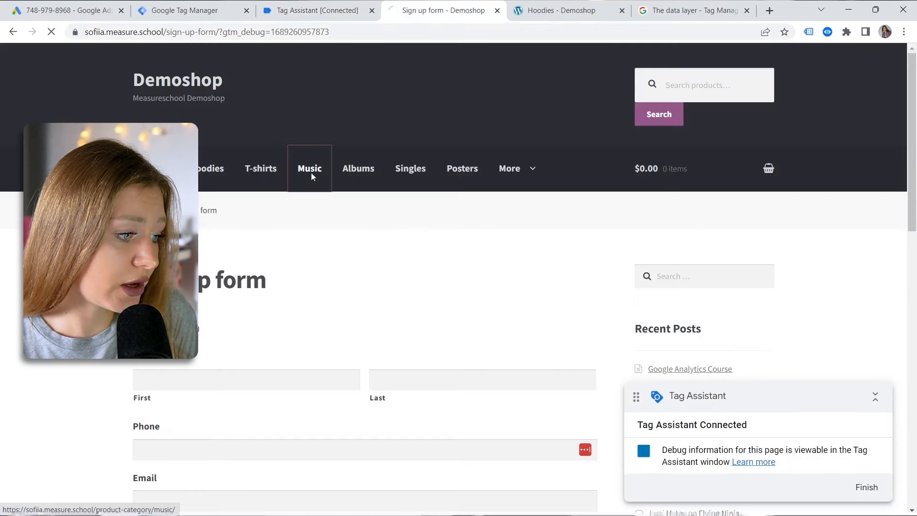
scroll(348, 210, down, 4)
click(380, 193)
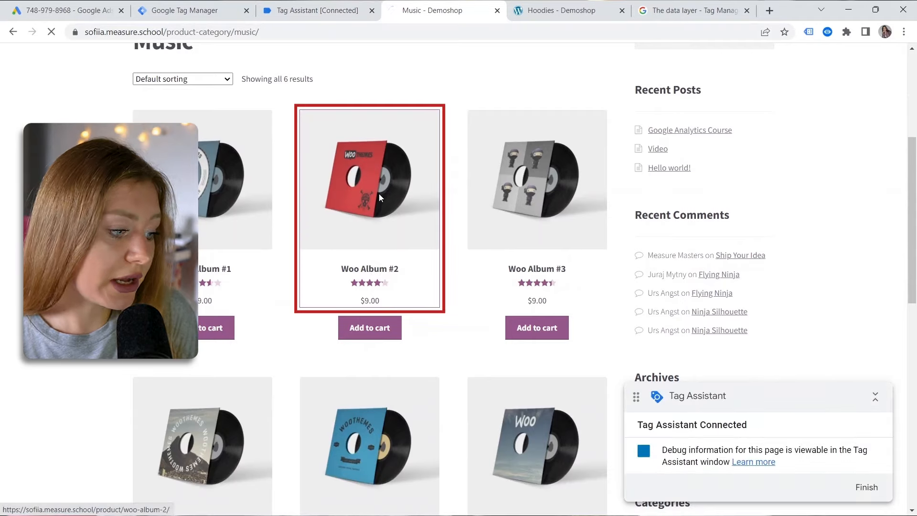
Add Woo Album #2 to the cart and place the test order through checkout with cash on delivery
scroll(399, 195, down, 4)
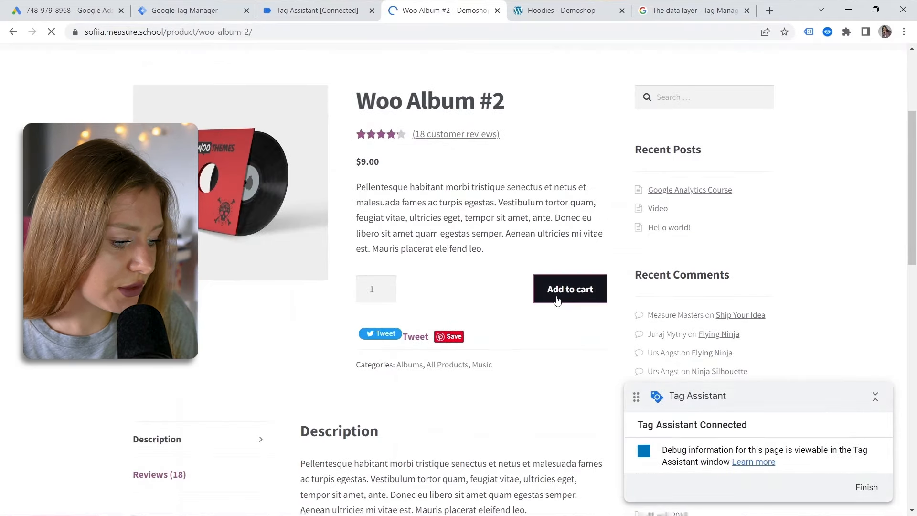
click(567, 289)
click(731, 287)
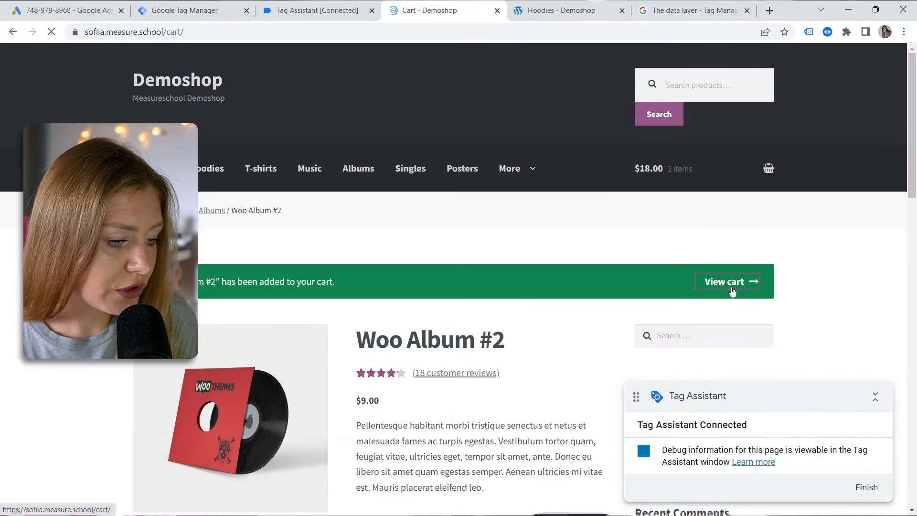
scroll(525, 287, down, 5)
click(562, 374)
scroll(478, 287, down, 5)
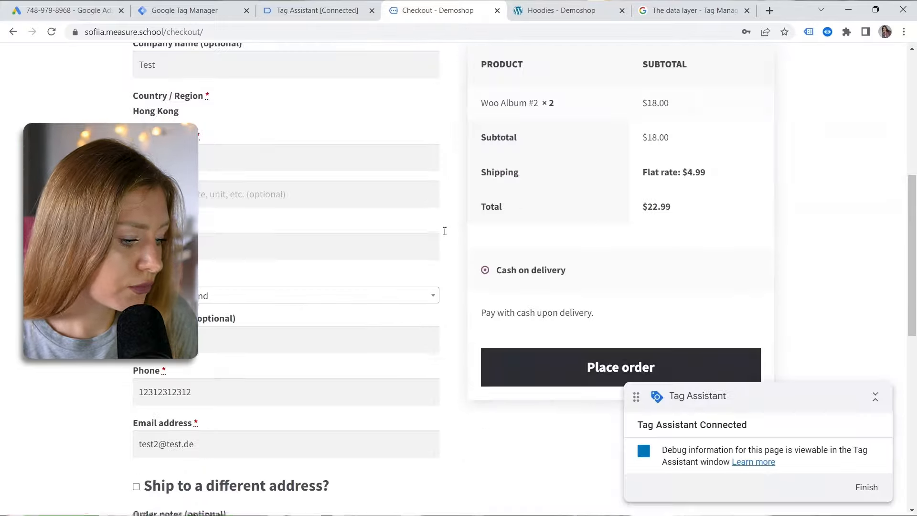
click(566, 374)
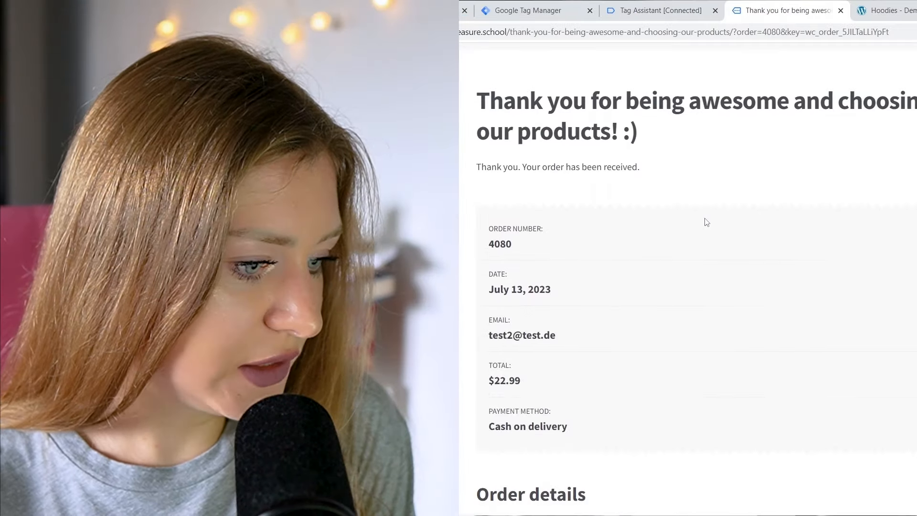
Examine the newest purchase event in Tag Assistant for its fired tags and the DLV - Transaction ID and DLV - Value variables
click(682, 12)
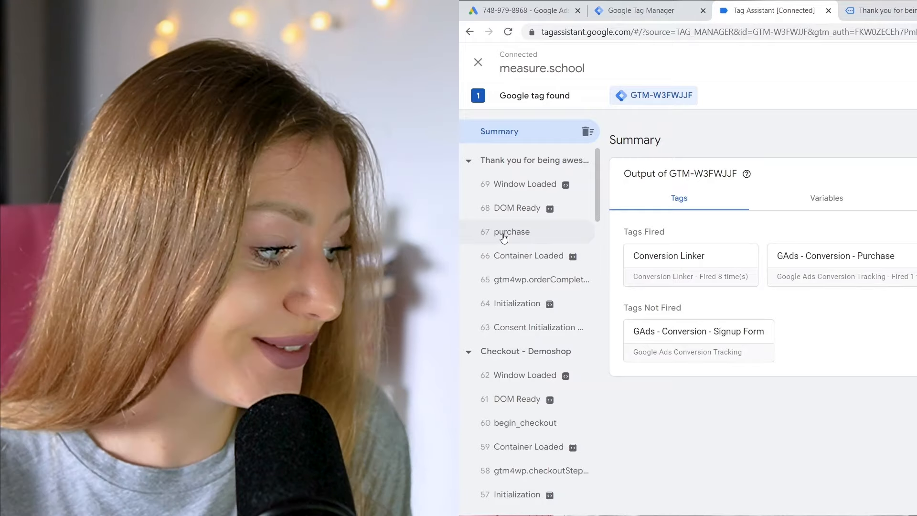
click(503, 237)
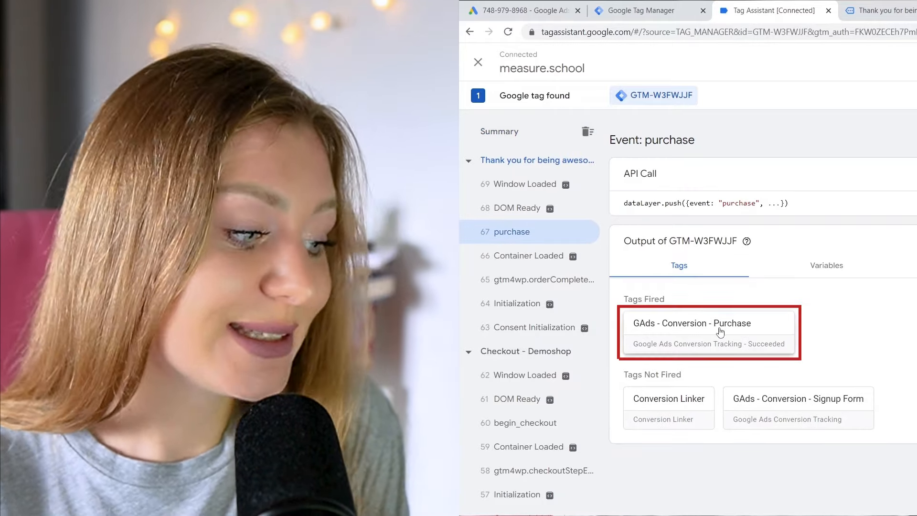
click(827, 265)
drag(853, 367, 869, 372)
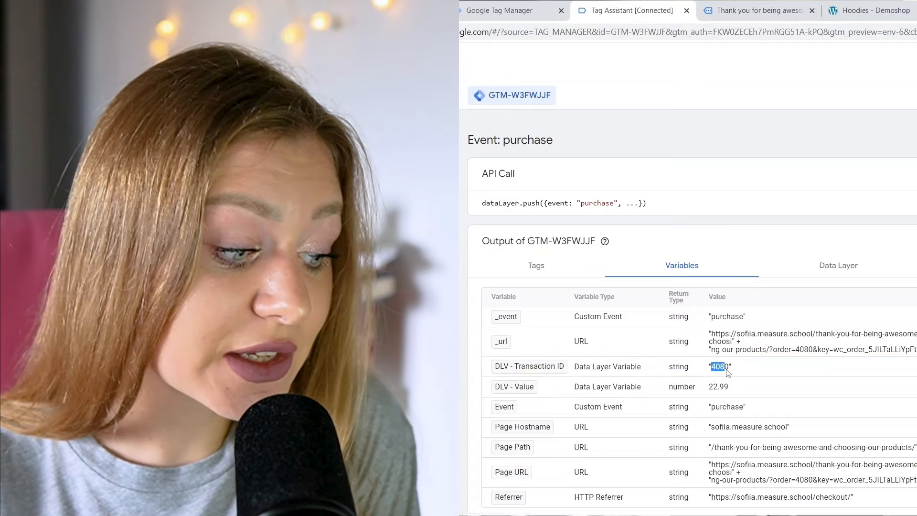
drag(729, 372, 731, 371)
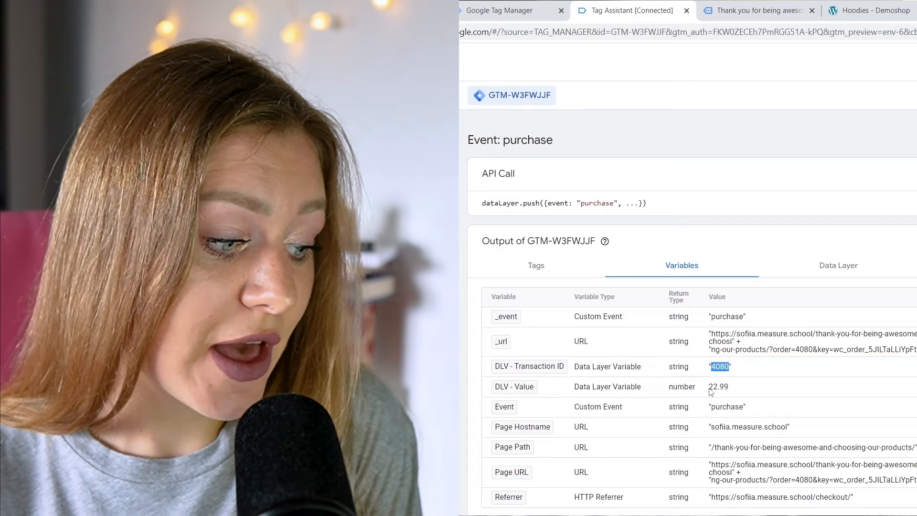
drag(710, 389, 729, 394)
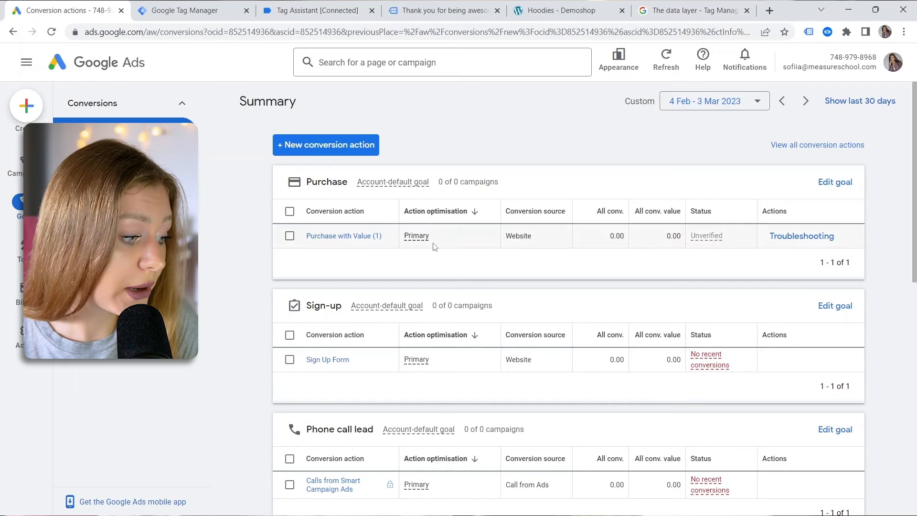
Check the status explanation of the Purchase with Value conversion action in the Google Ads conversions summary
mouse_move(704, 242)
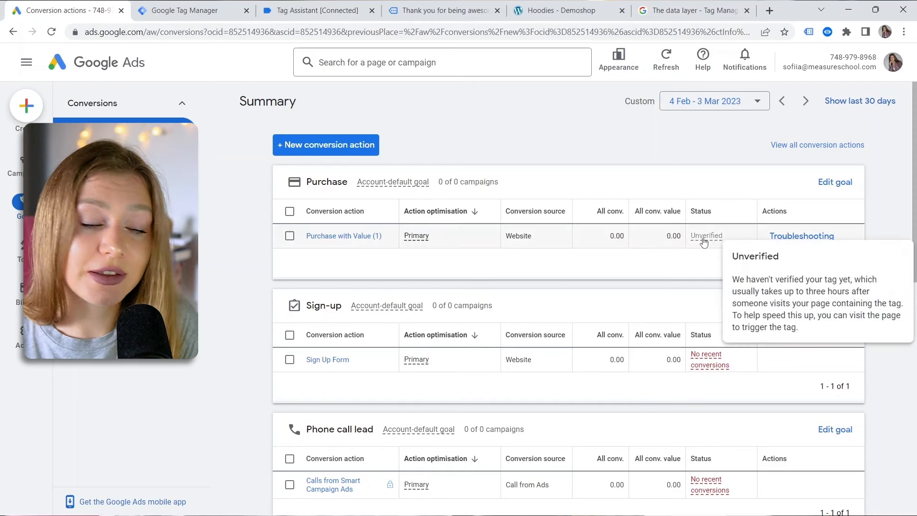